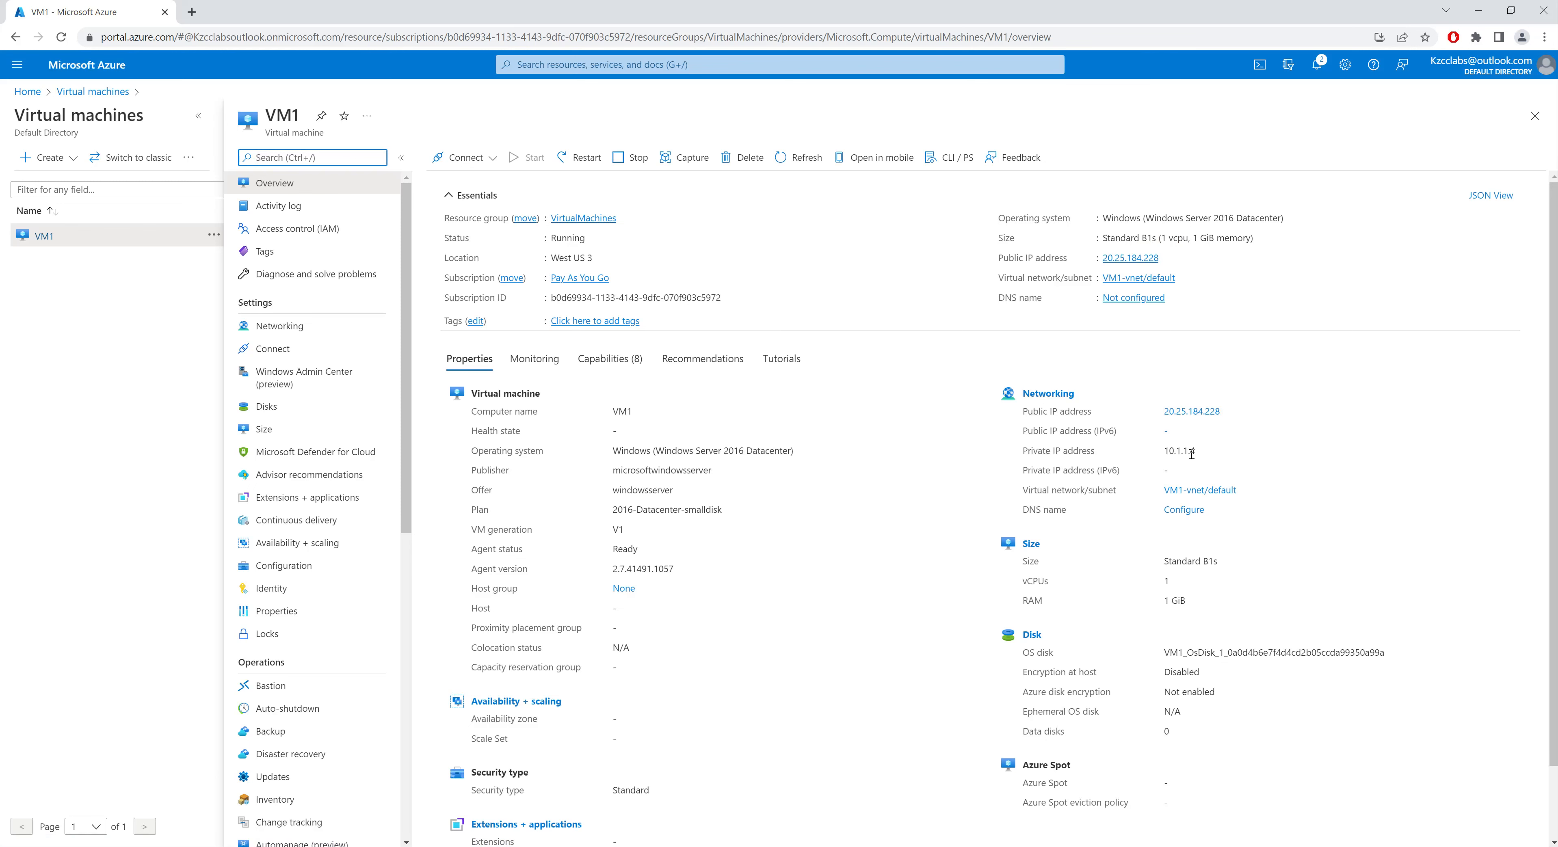
Step: Review VM1's activity log and expand the Create role assignment entry
scroll(844, 667, "down", 2)
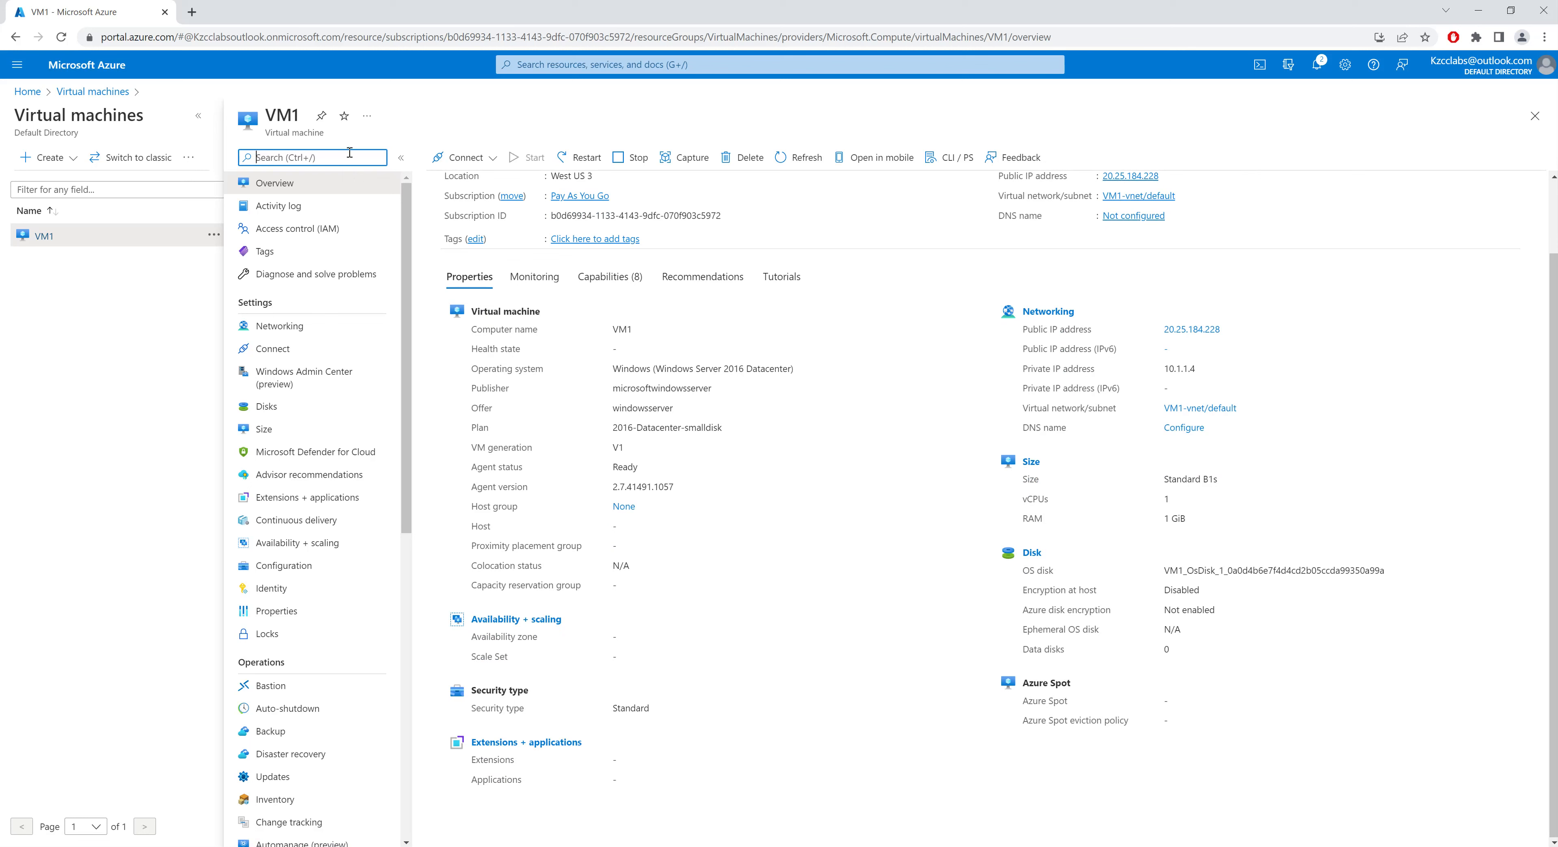
left_click(289, 209)
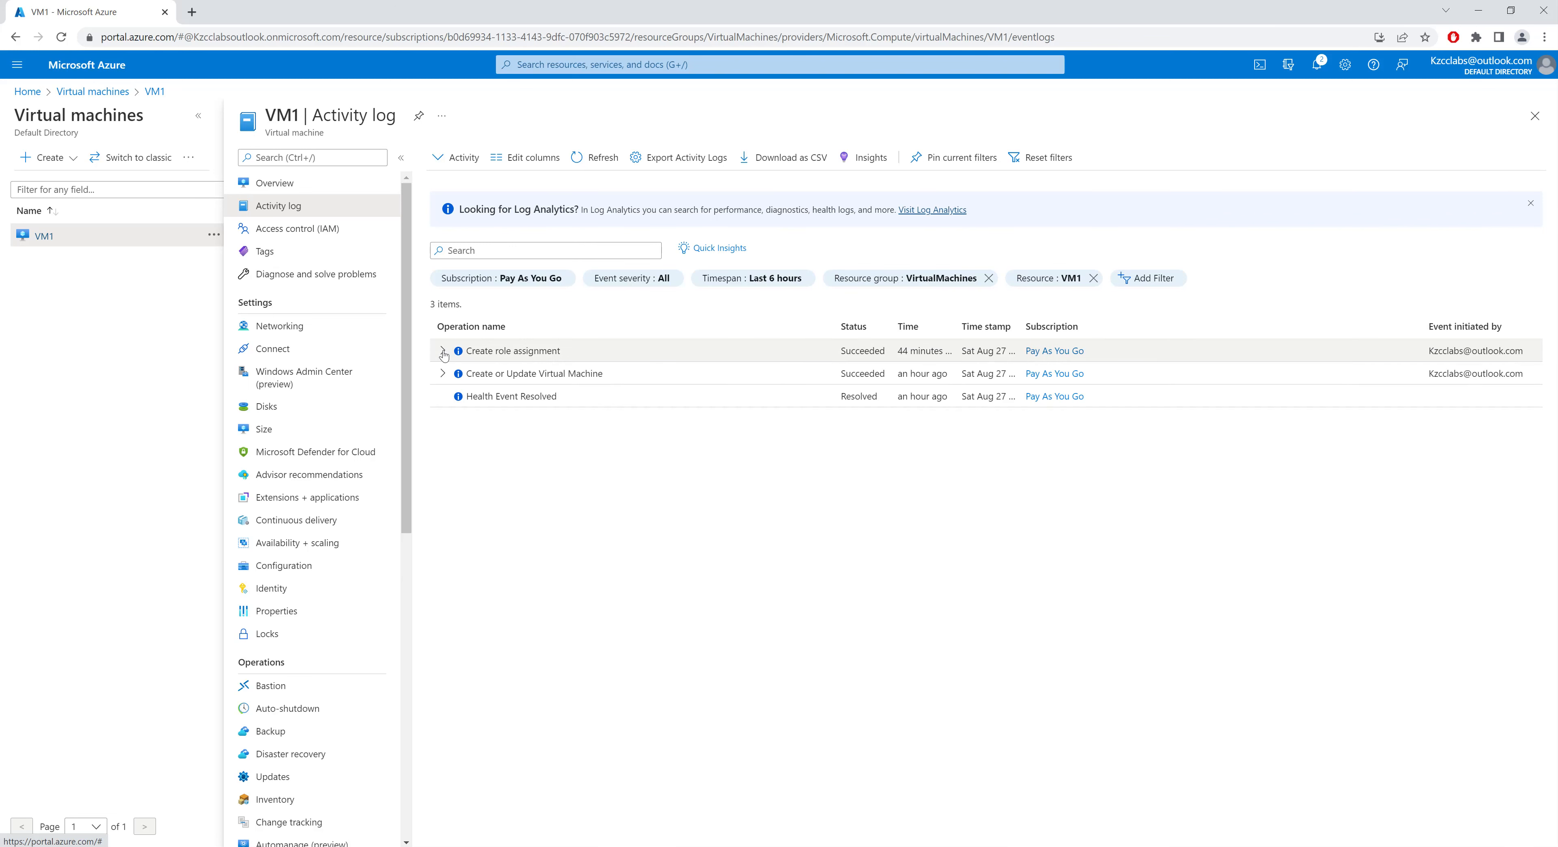
left_click(442, 352)
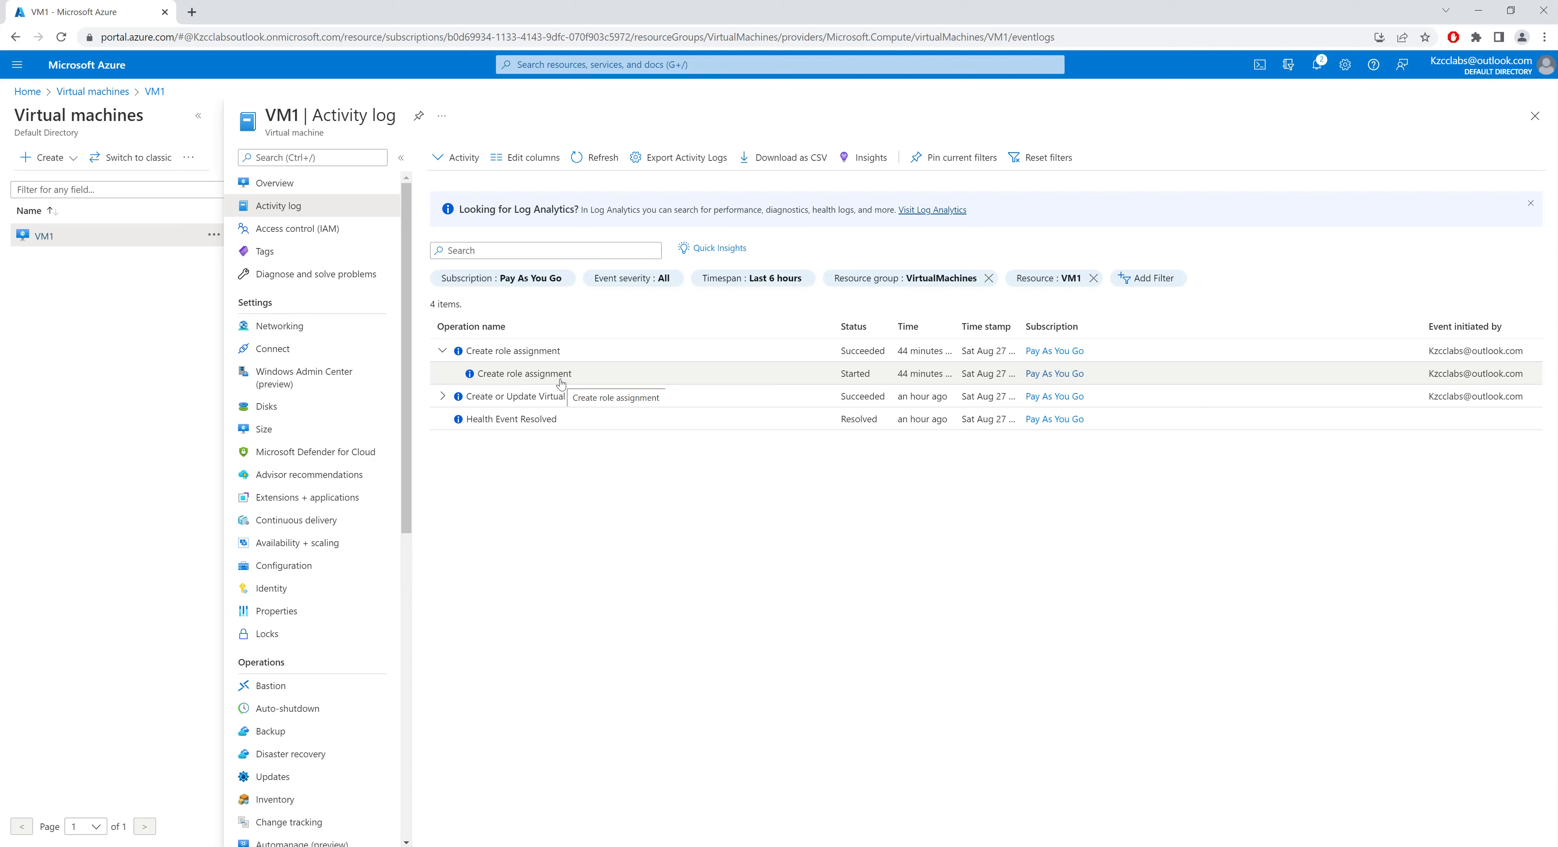
Step: Open VM1's access control, view my access, and list the role assignments
left_click(314, 235)
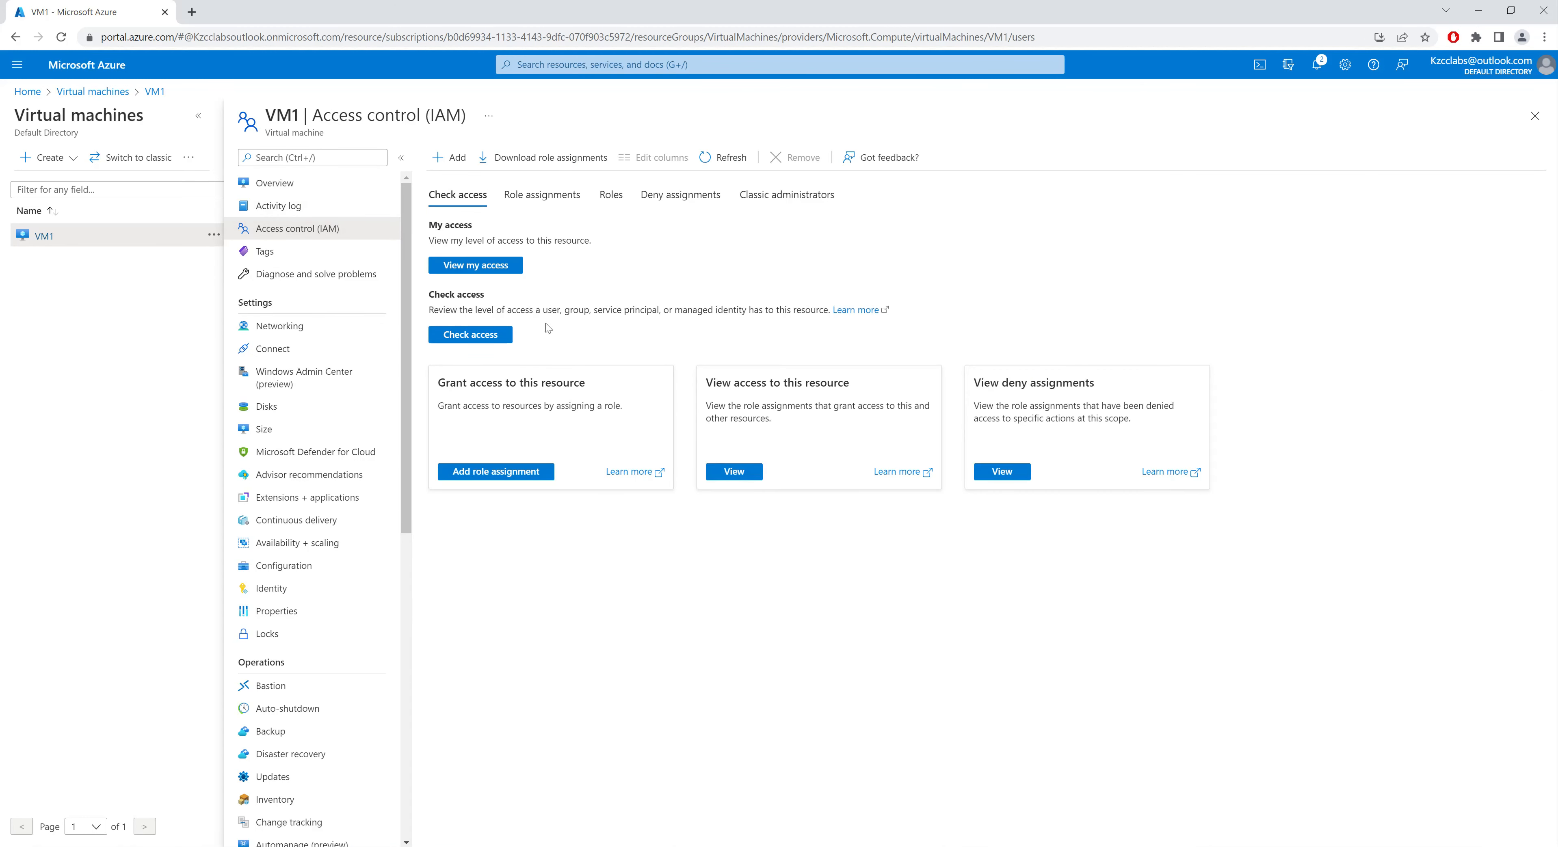
left_click(472, 269)
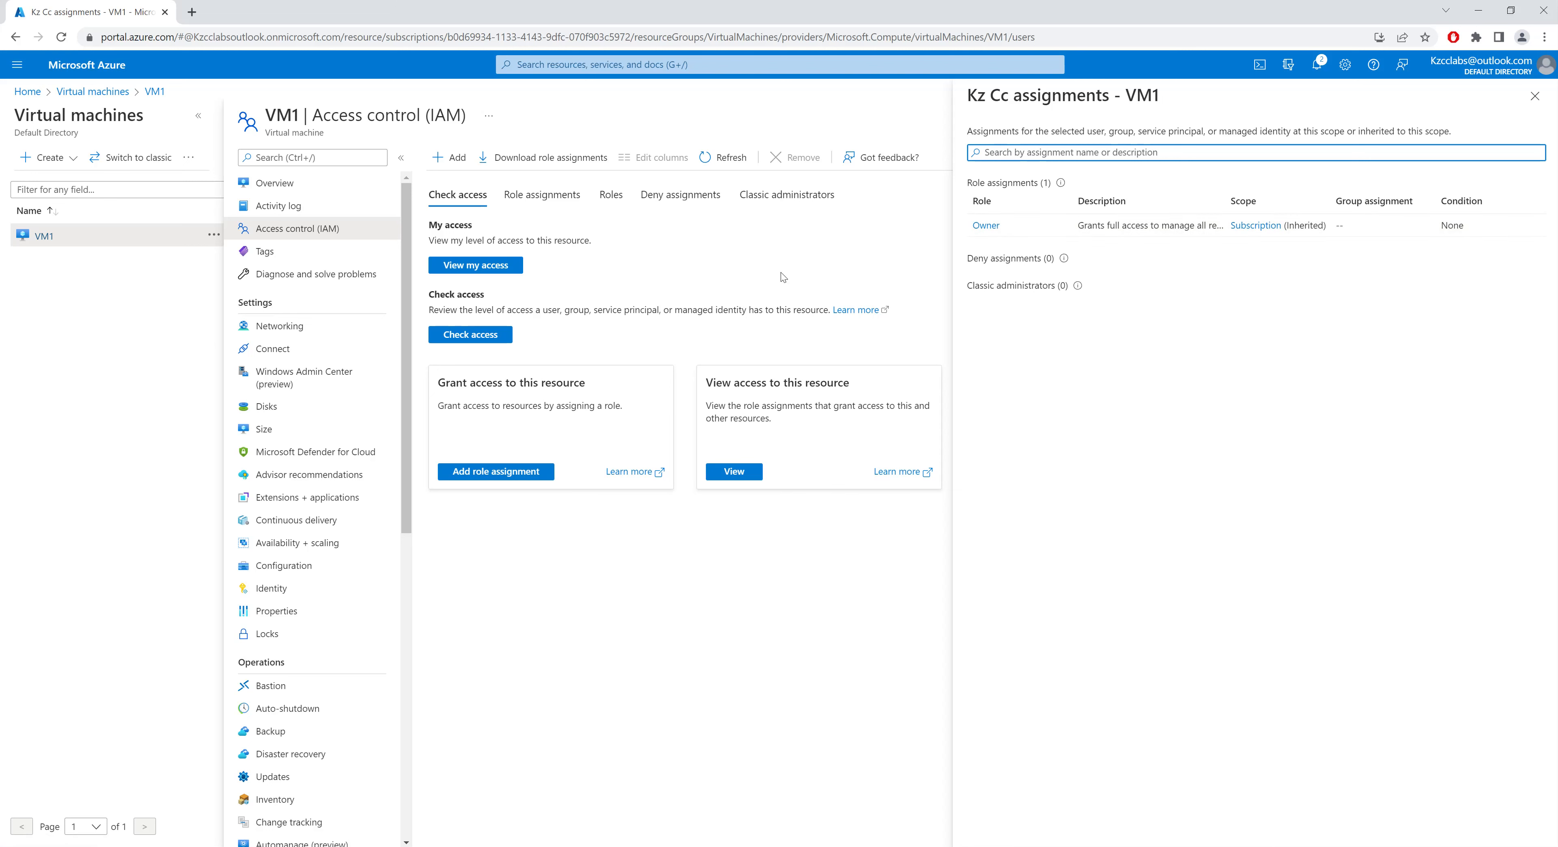
left_click(542, 195)
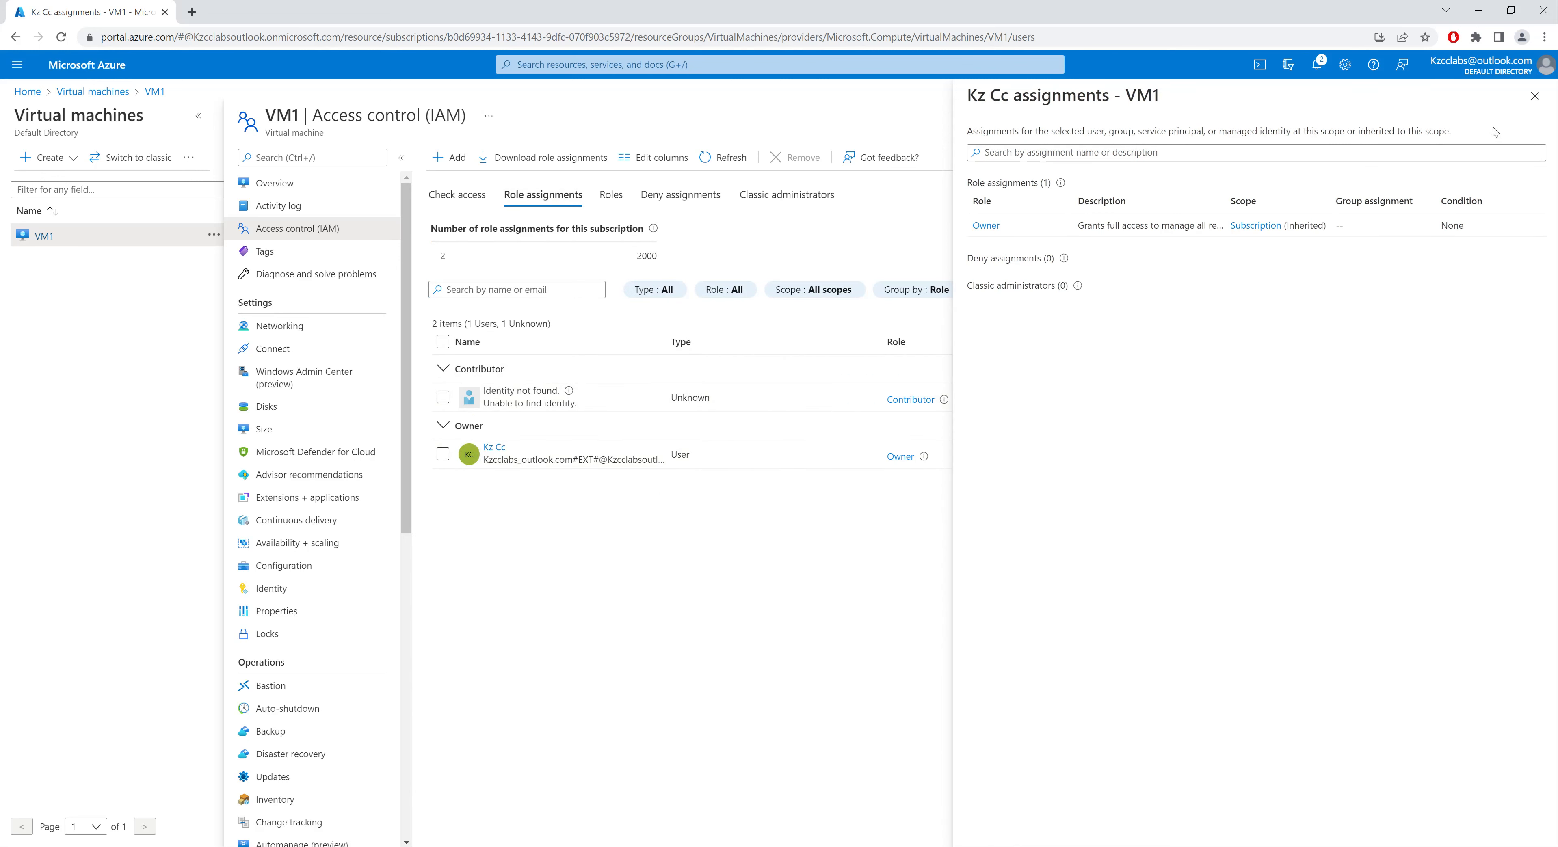
left_click(1534, 97)
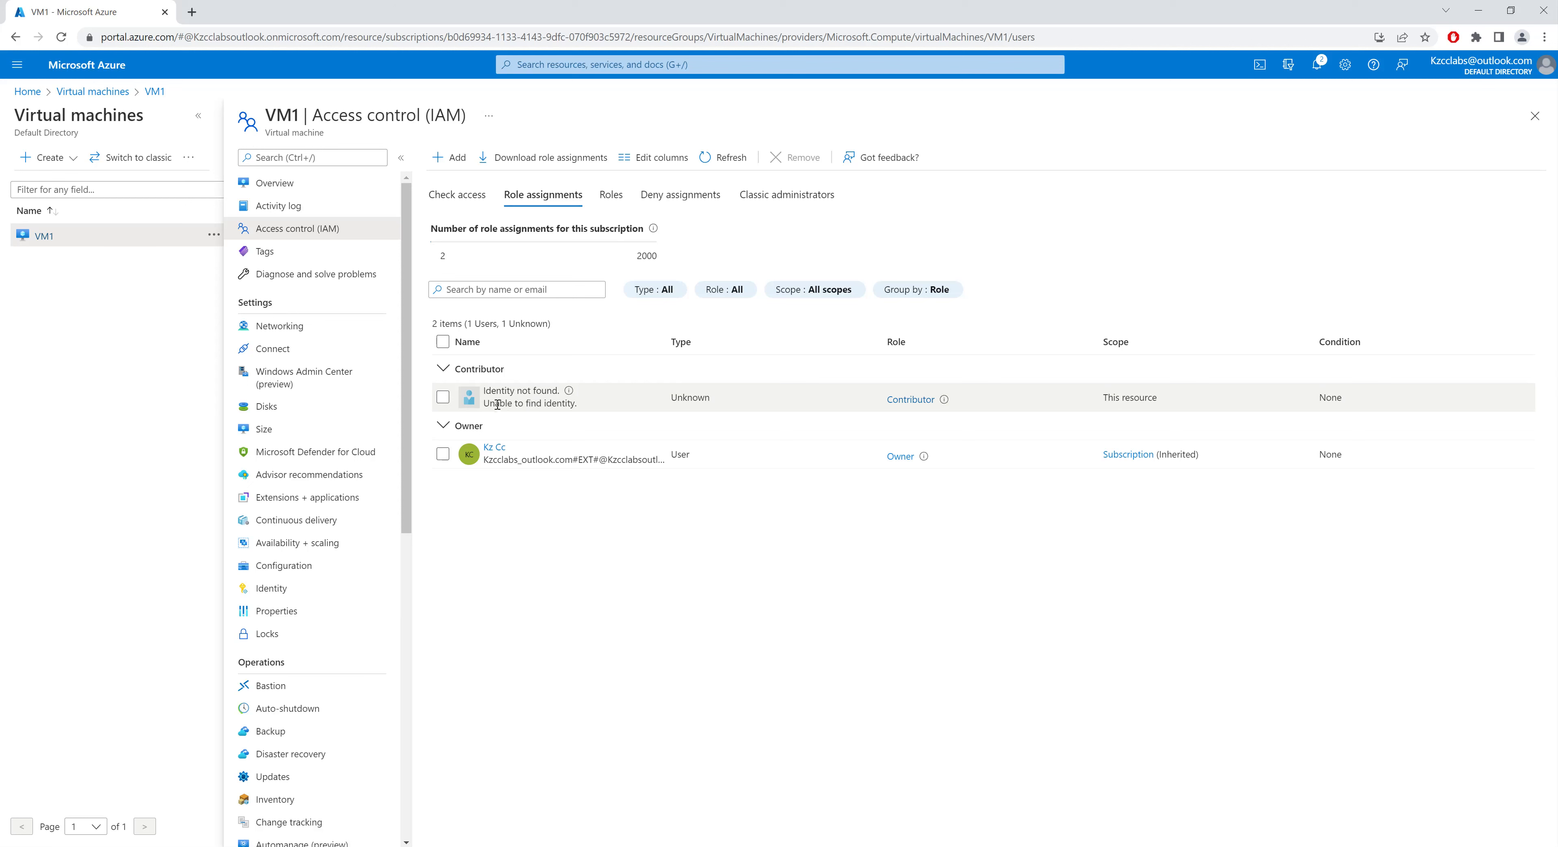
Step: Remove the Contributor role assignment whose identity cannot be found
left_click_drag(490, 403, 567, 405)
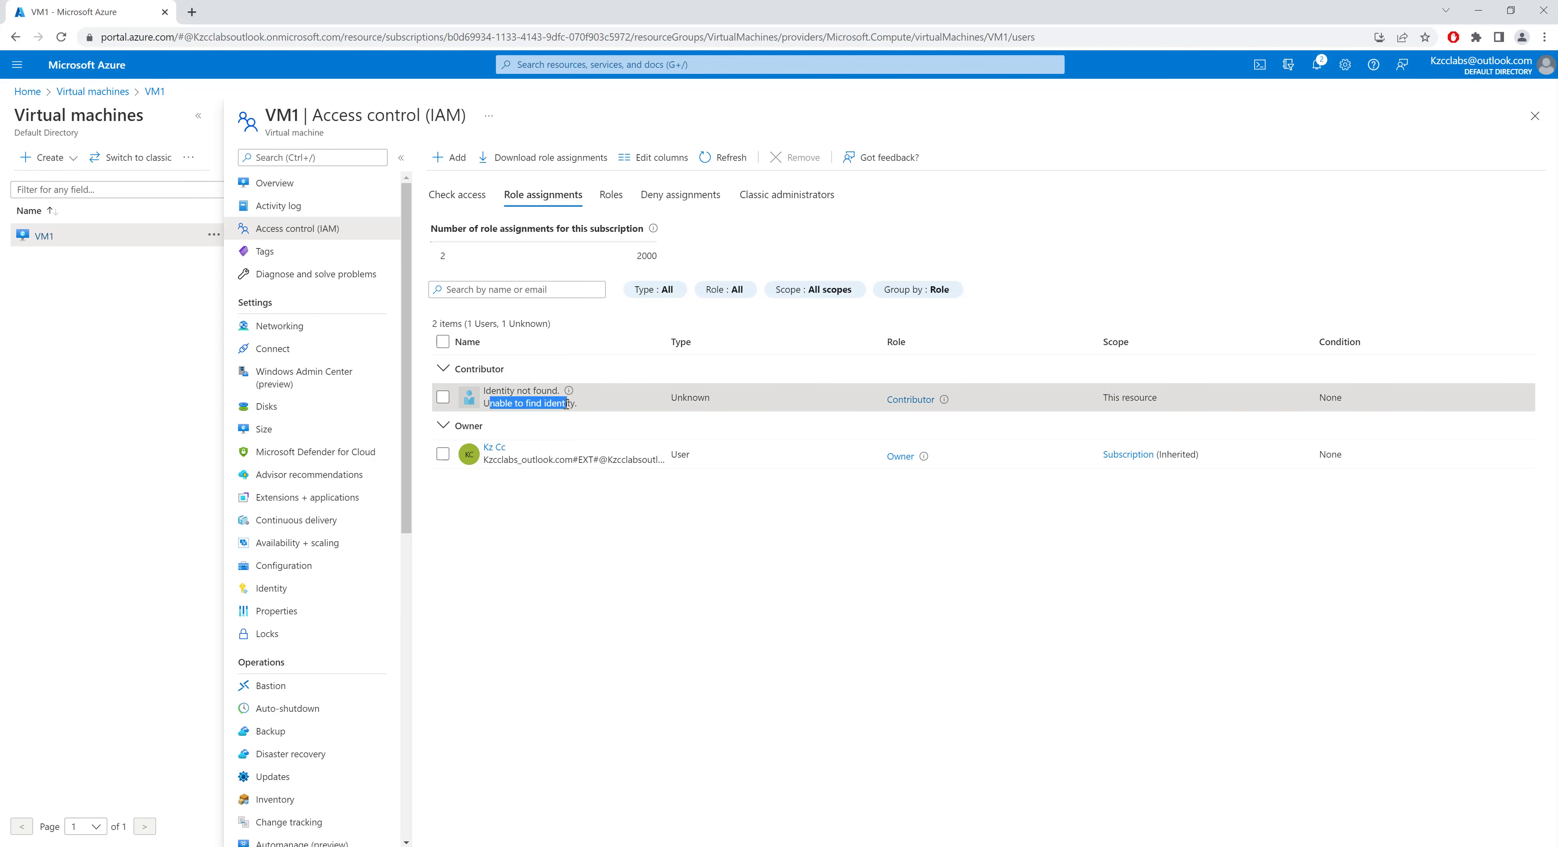
left_click(444, 398)
left_click(797, 157)
left_click(453, 235)
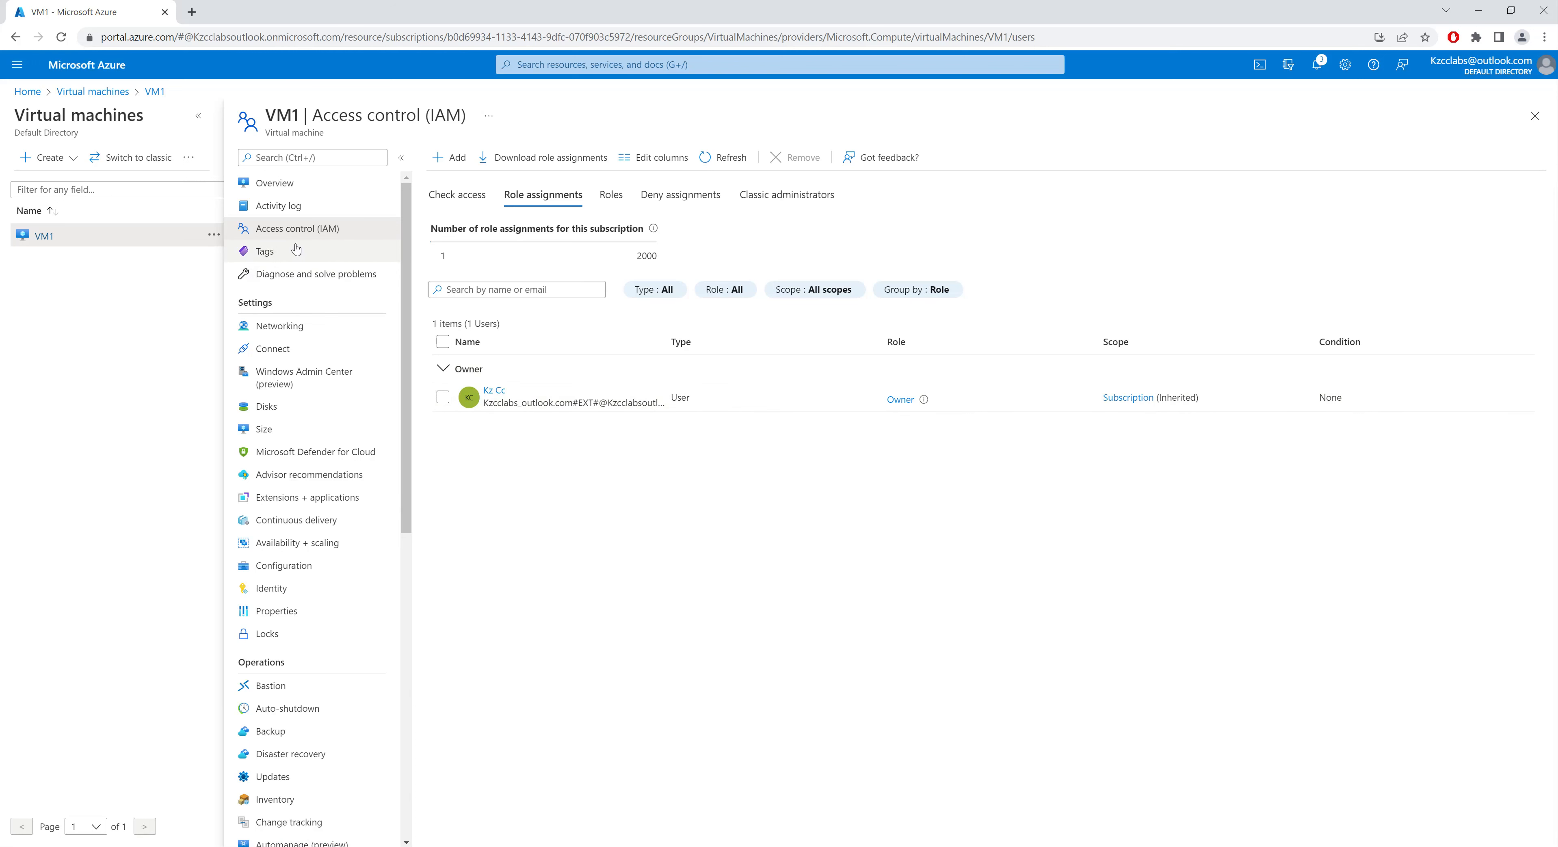
Step: Browse VM1's Tags page and the Diagnose and solve problems page
left_click(298, 260)
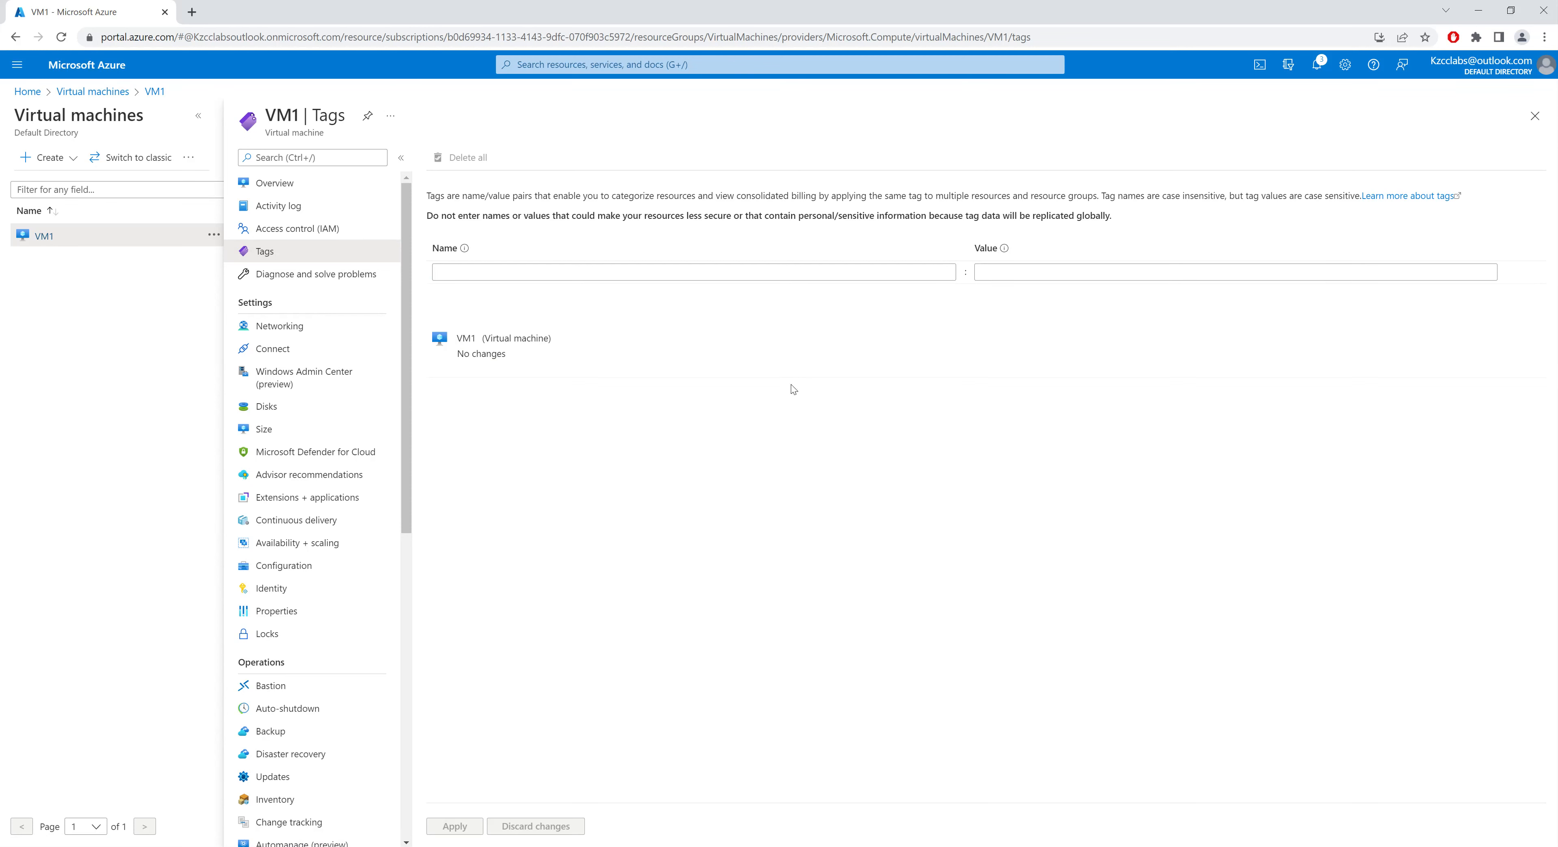
left_click(316, 277)
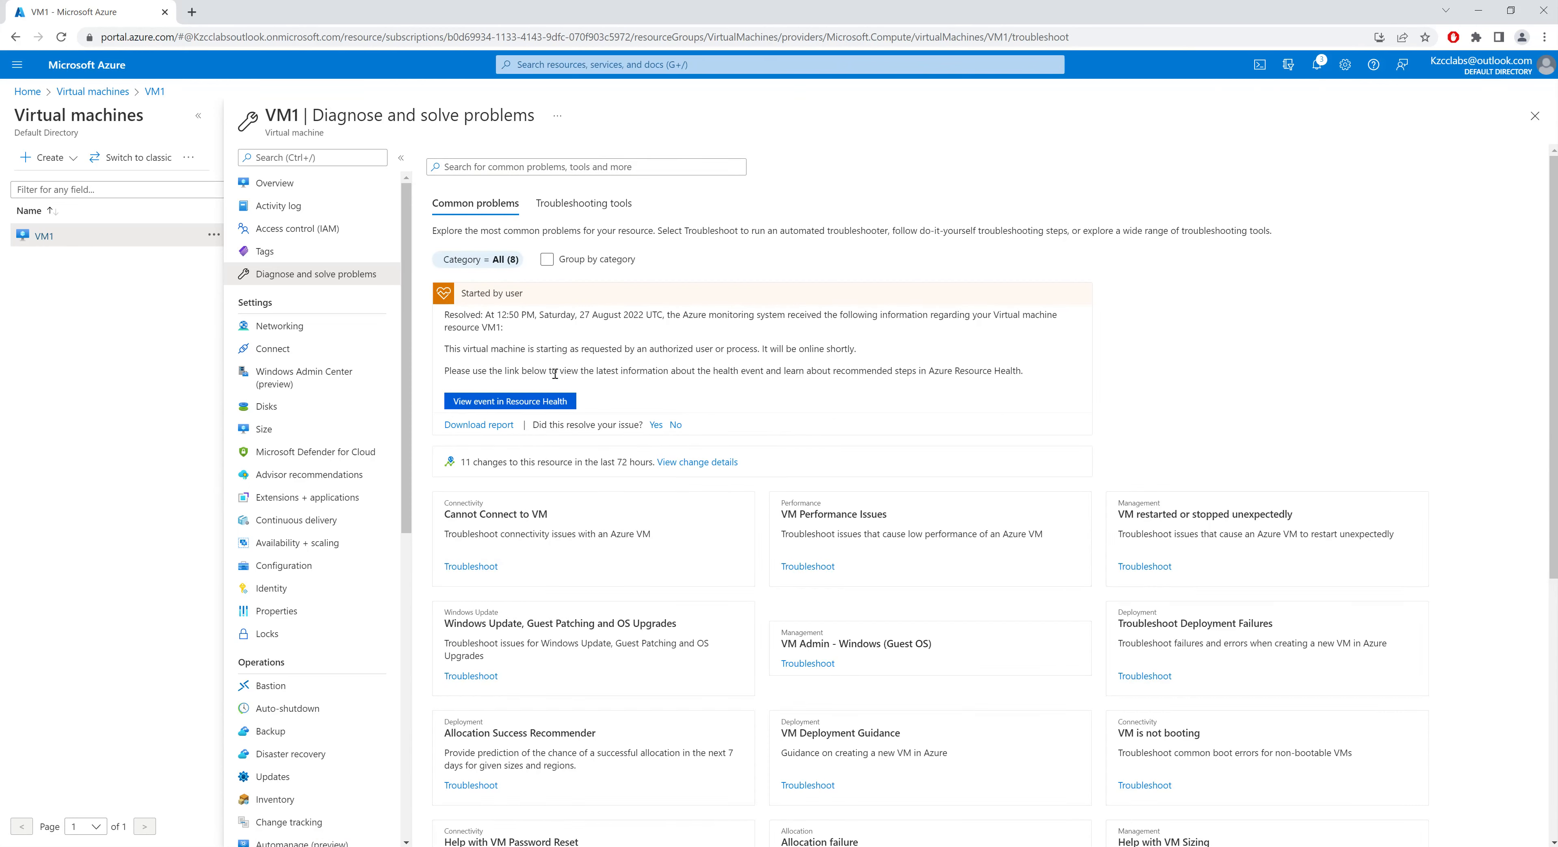
scroll(556, 374, "down", 2)
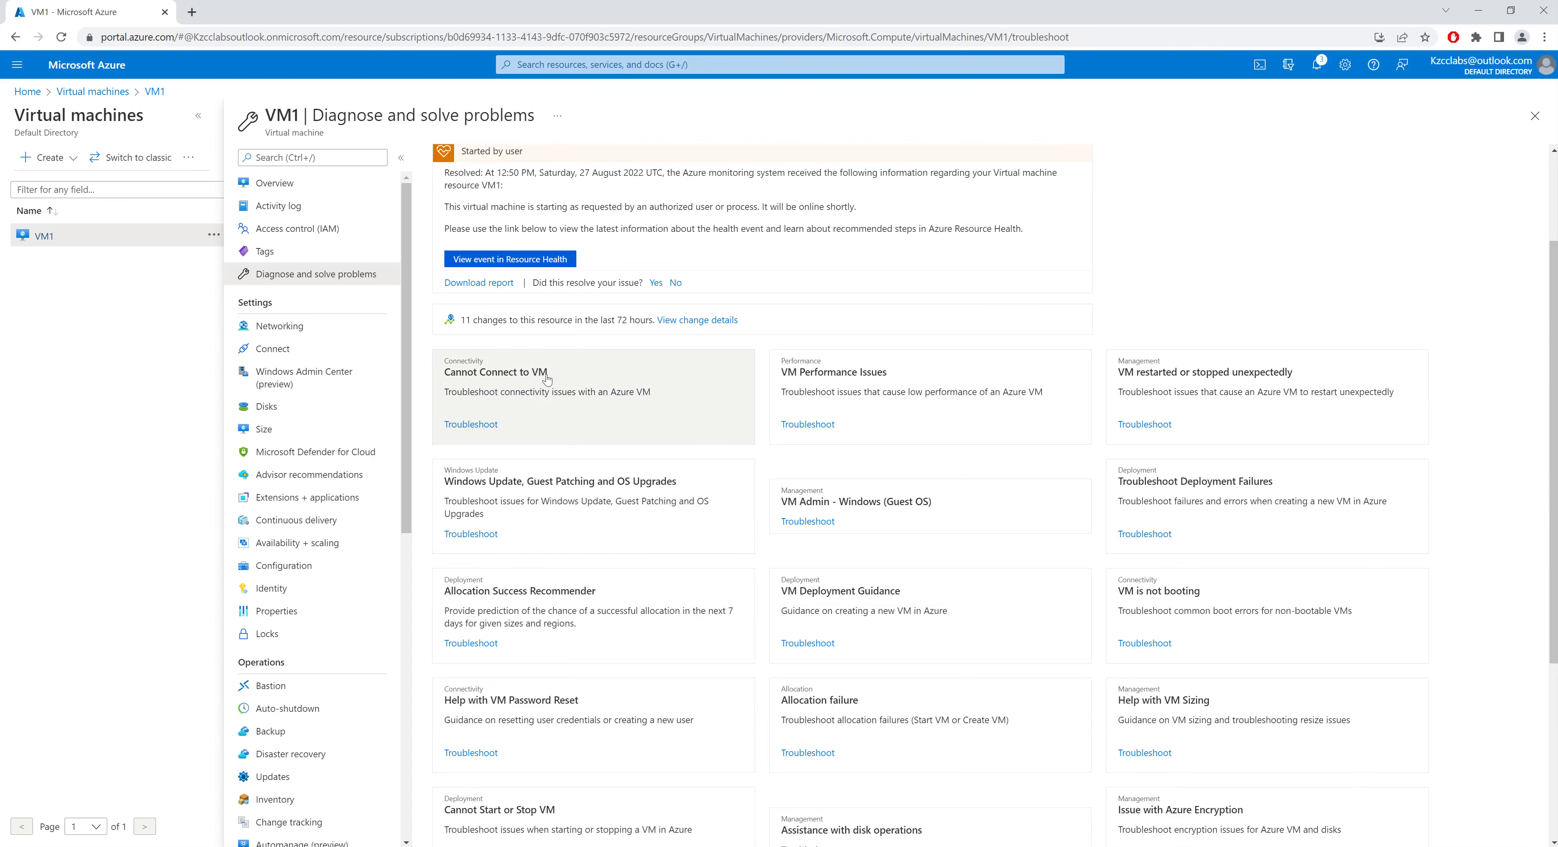
Step: Open the Cannot Connect to VM troubleshooter, choose Cannot RDP as the problem, and return to diagnostics
left_click(477, 424)
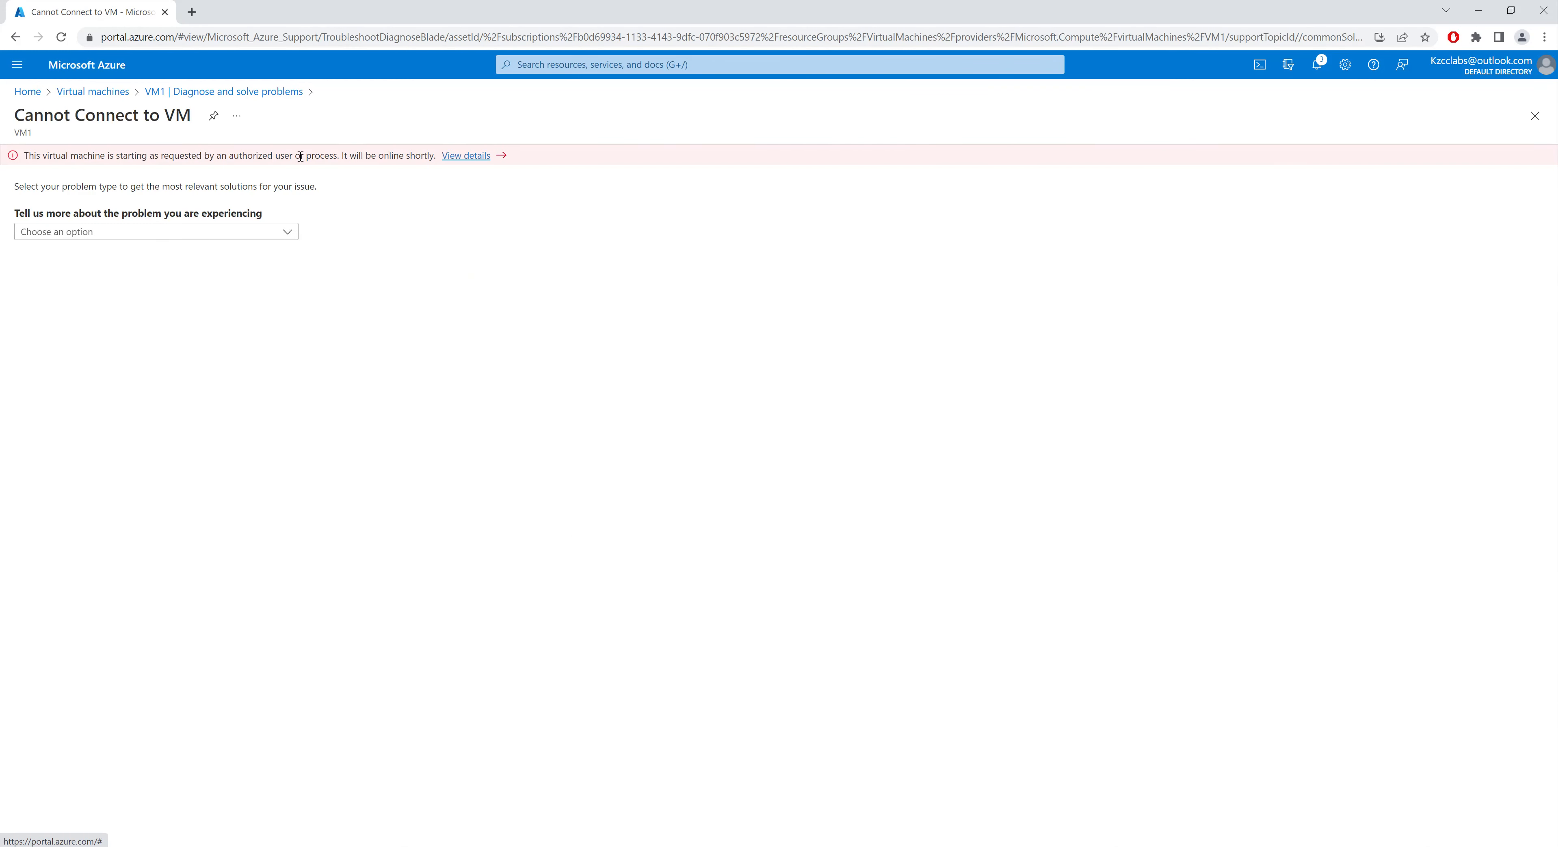
left_click(275, 236)
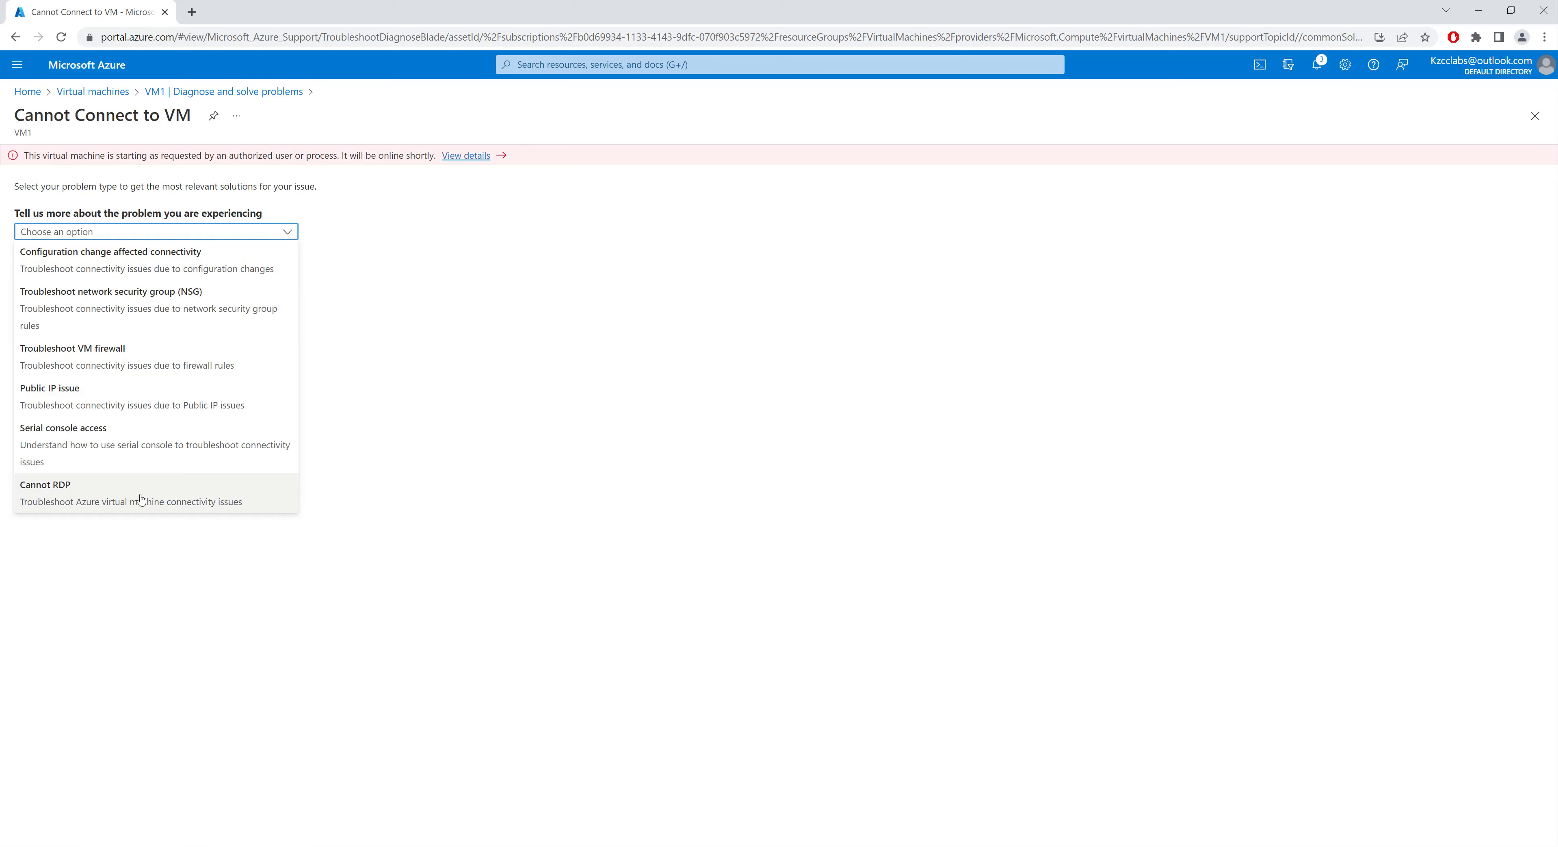
left_click(148, 492)
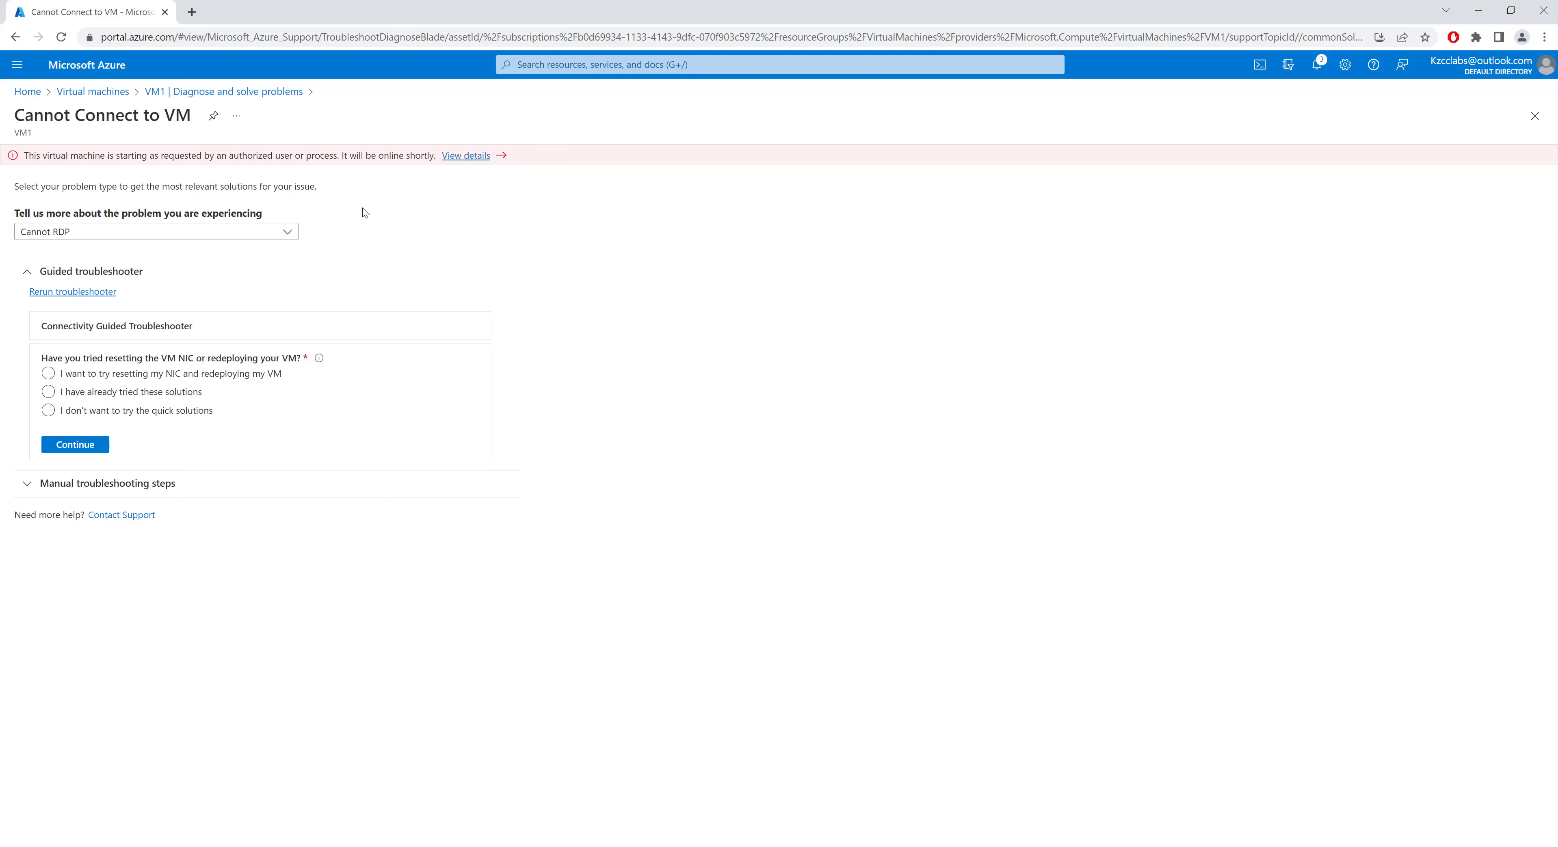
left_click(163, 94)
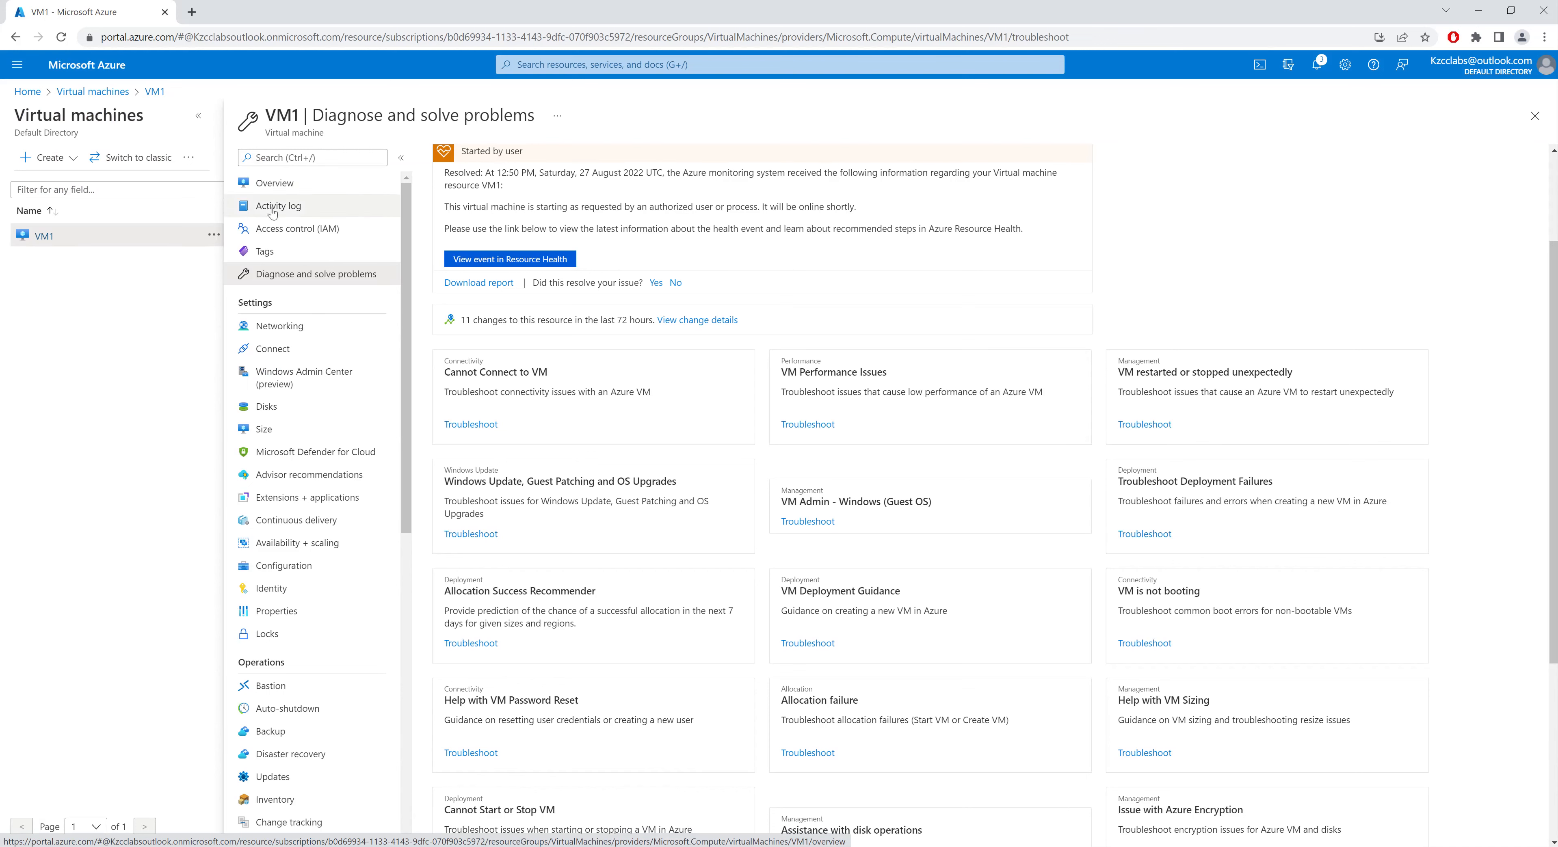
Step: Review VM1's networking inbound rules, outbound rules, application security groups and load balancing tabs
left_click(287, 333)
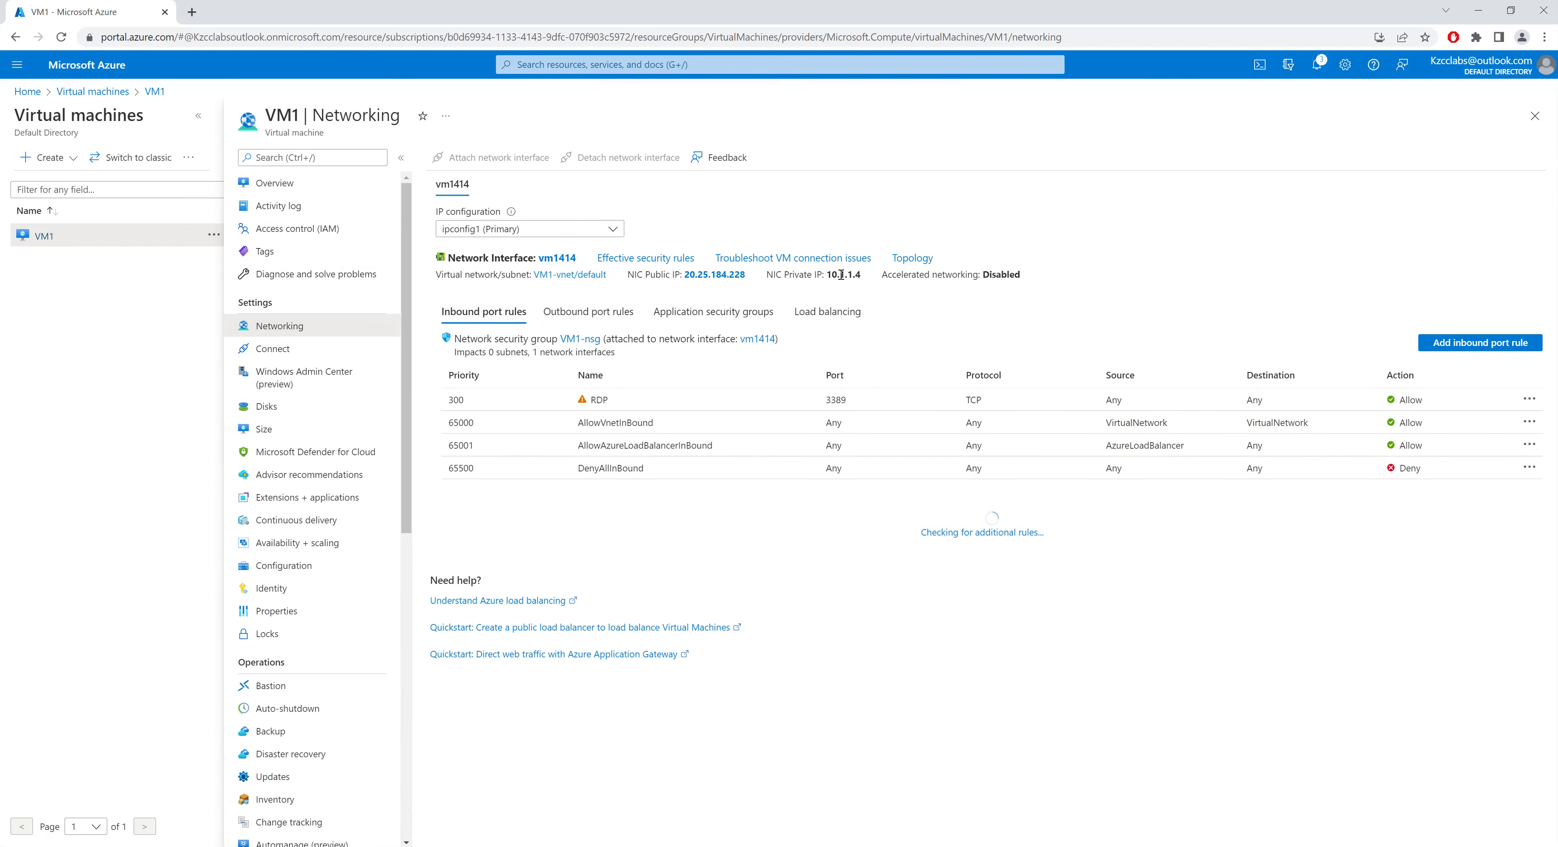
left_click(604, 316)
left_click(712, 317)
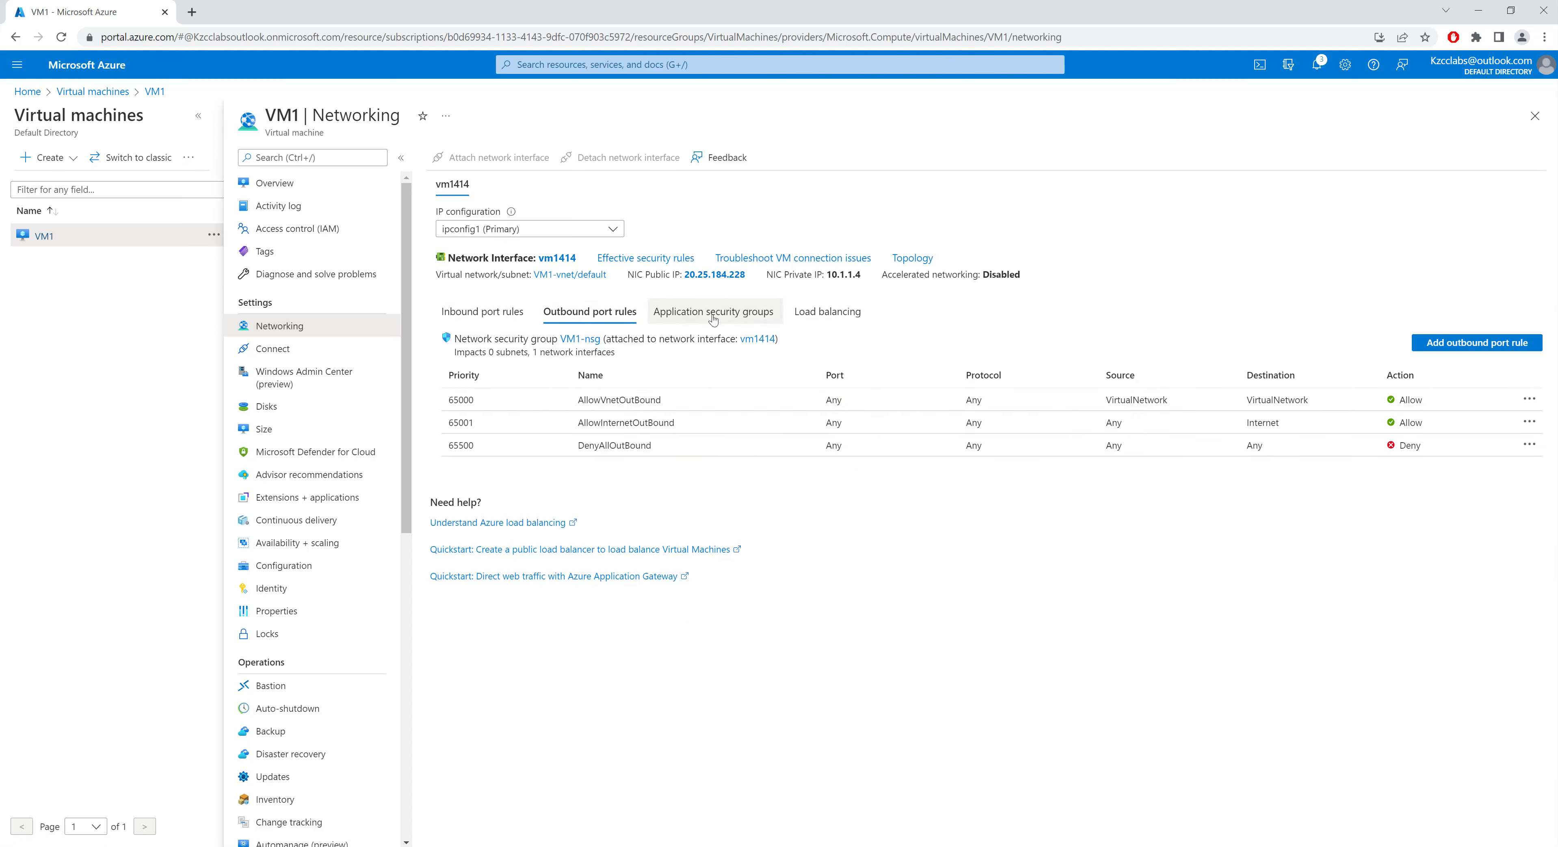
left_click(835, 319)
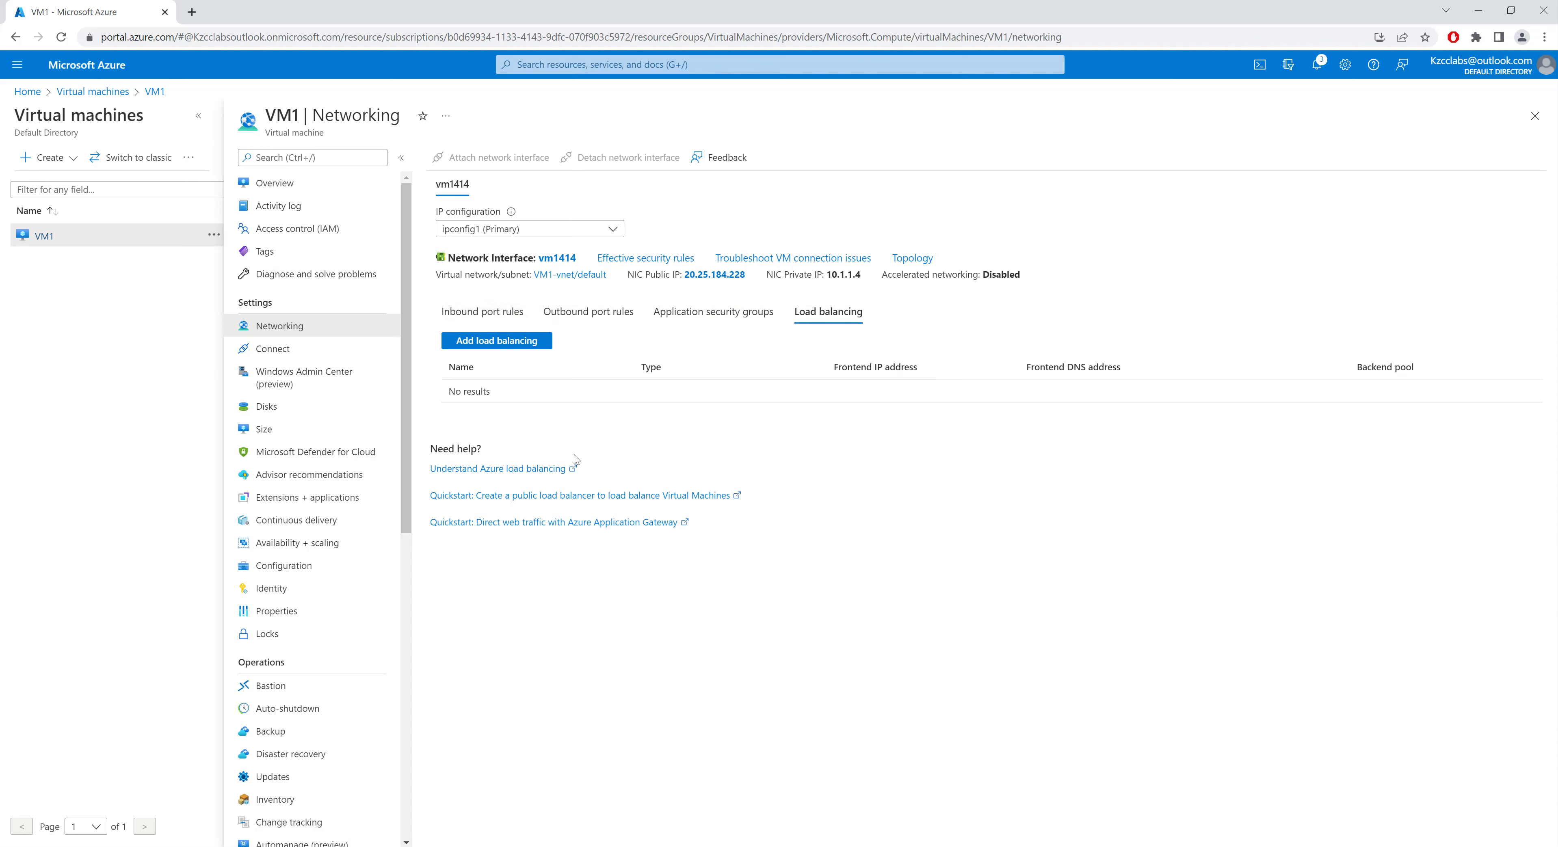
Step: Open the Connect page and the Windows Admin Center page, toggling the open-this-port option
left_click(314, 357)
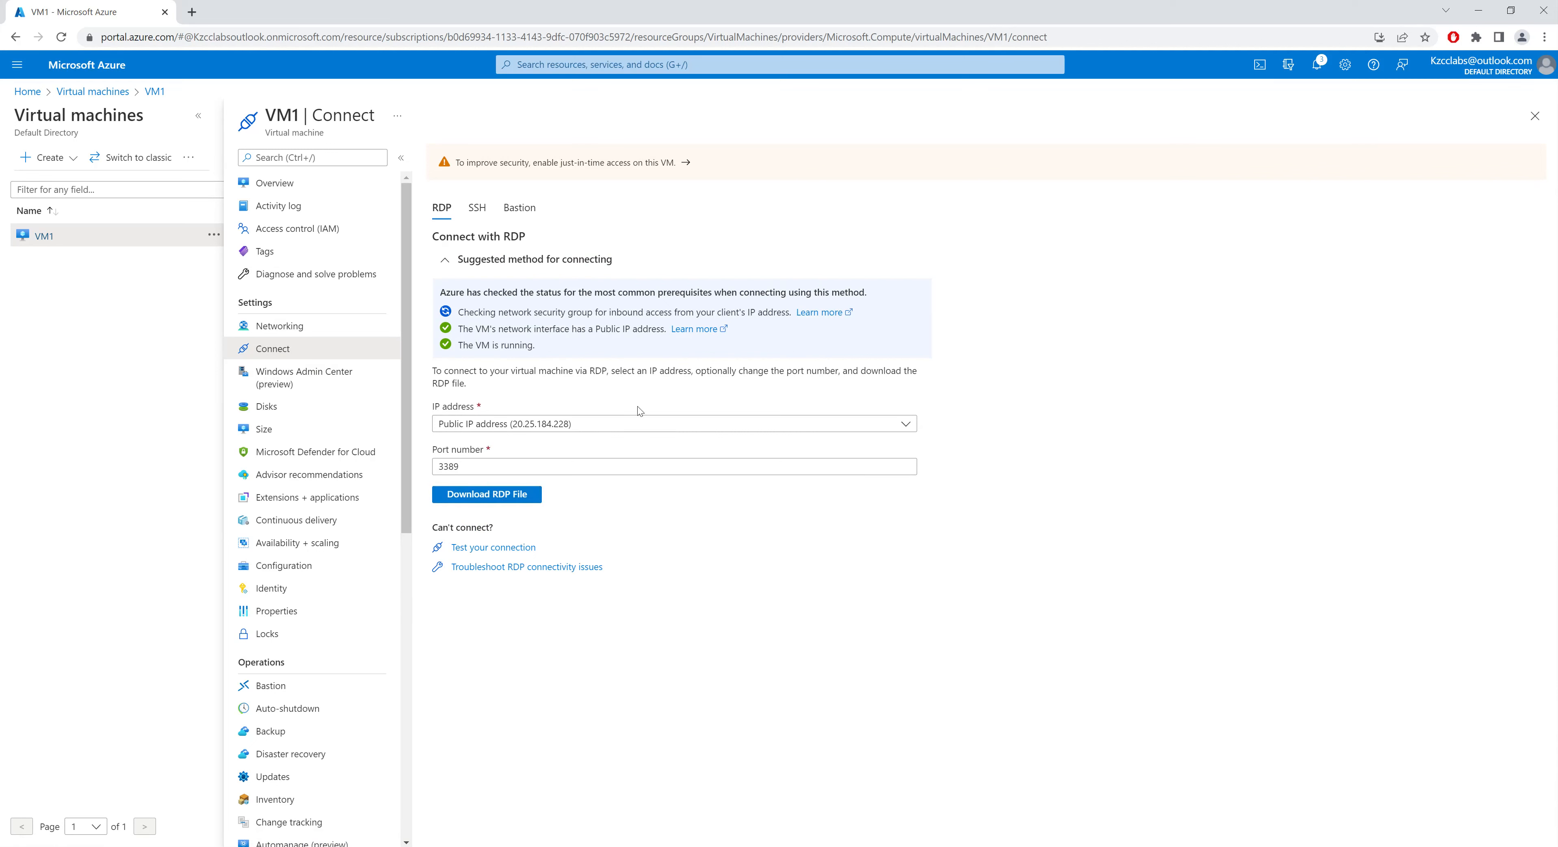
left_click(327, 384)
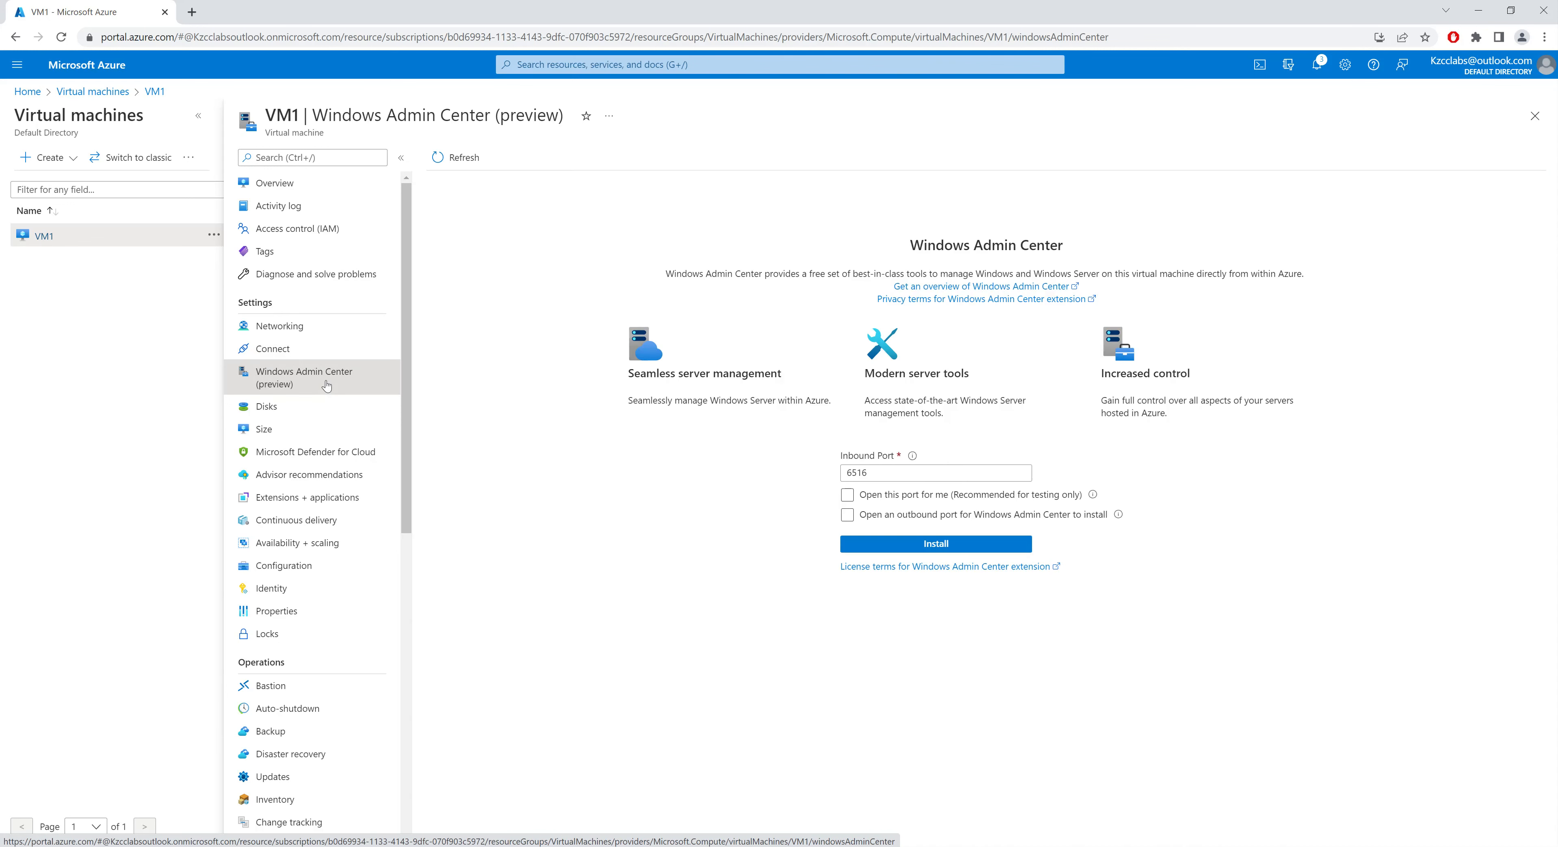
left_click(1037, 499)
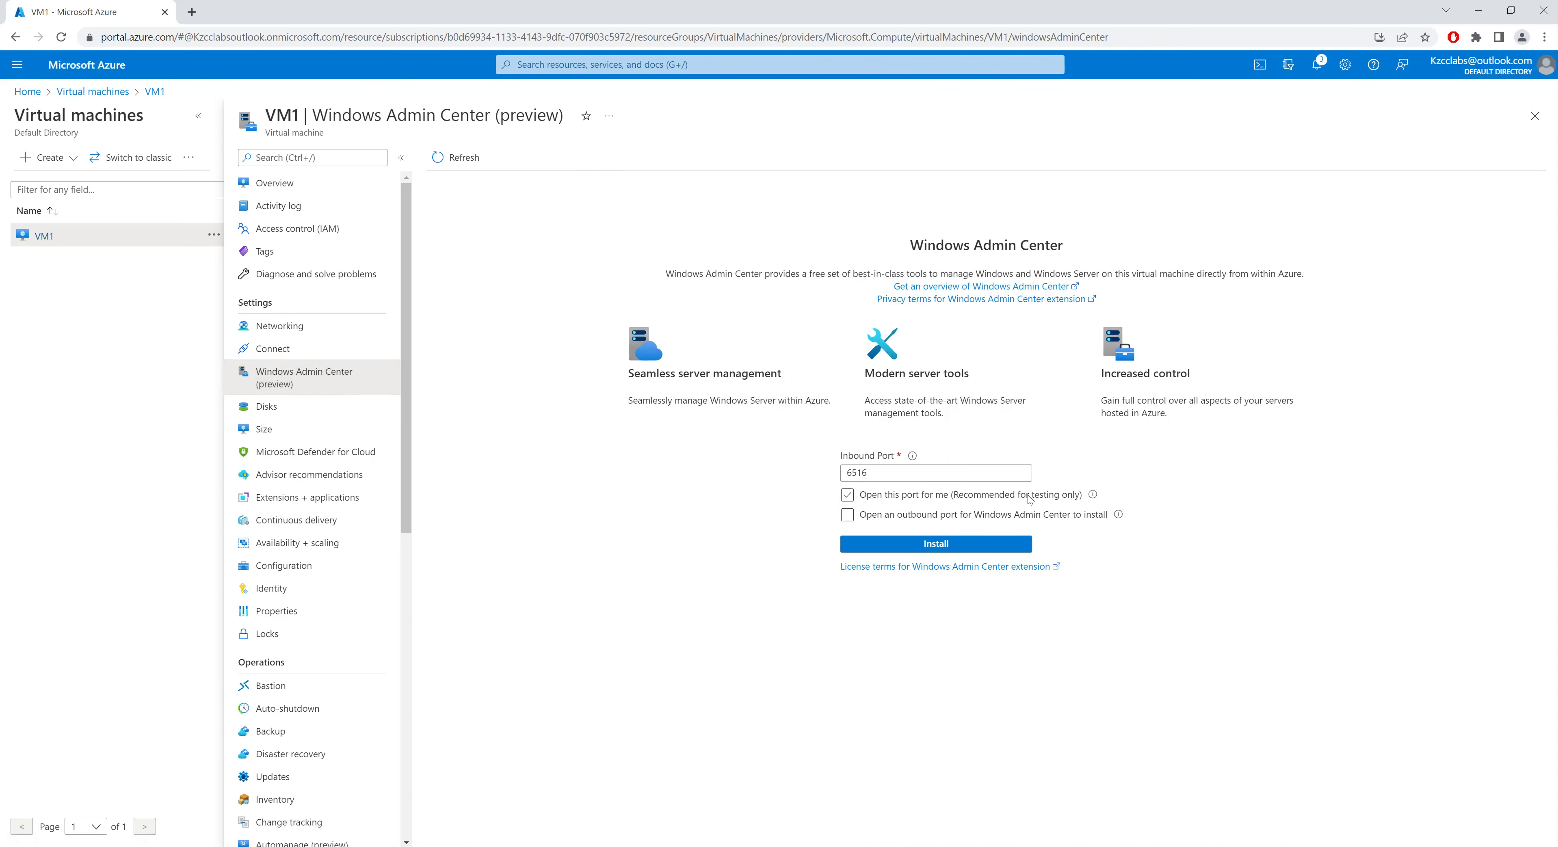
left_click(1026, 497)
Step: Start creating and attaching a new data disk on the Disks page and discard the unsaved change
left_click(319, 408)
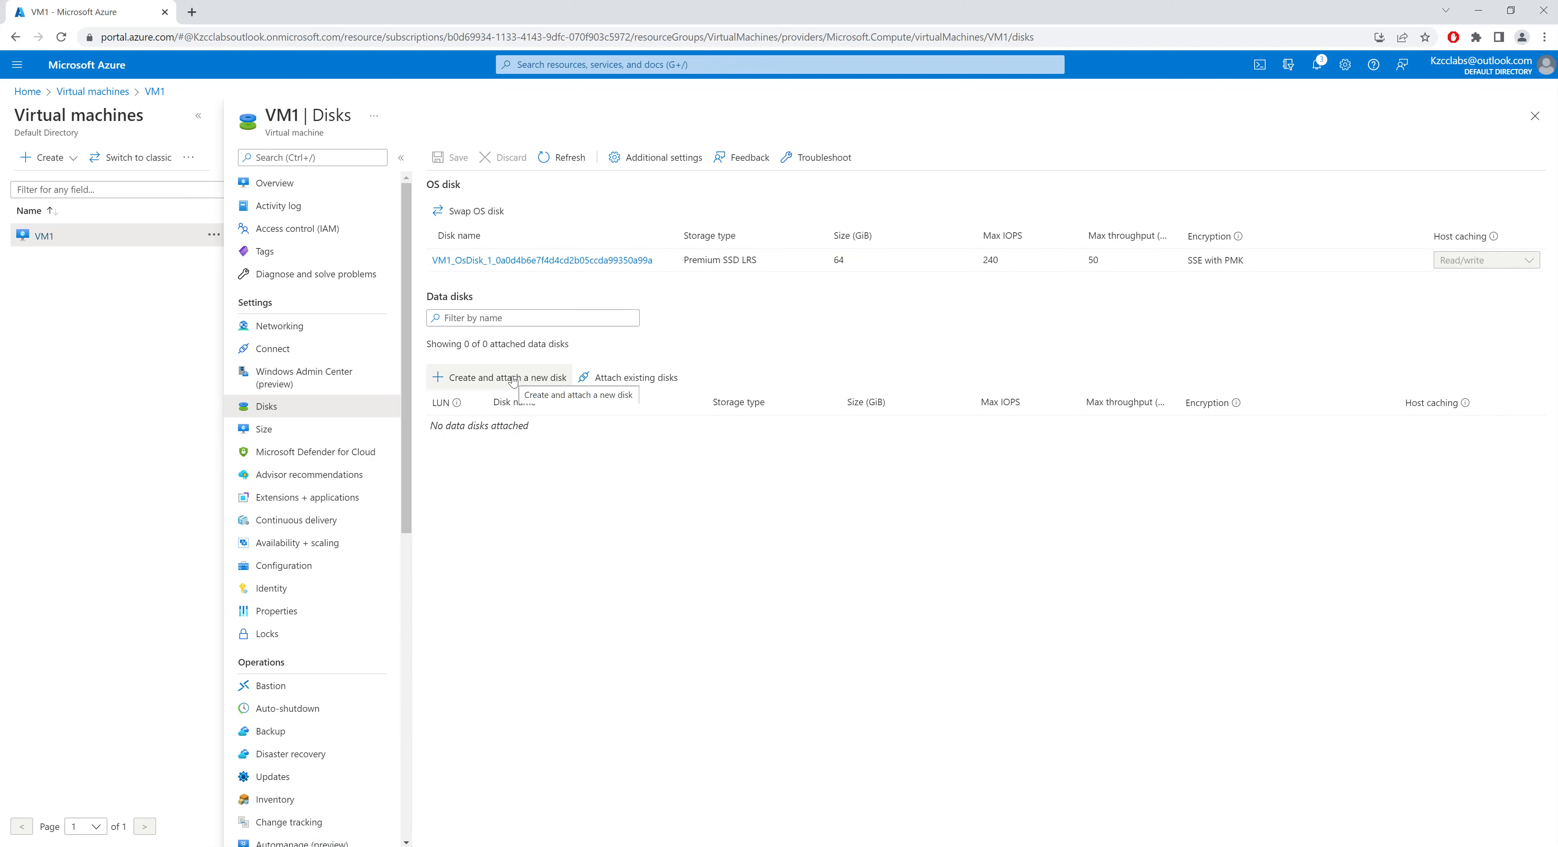
left_click(494, 385)
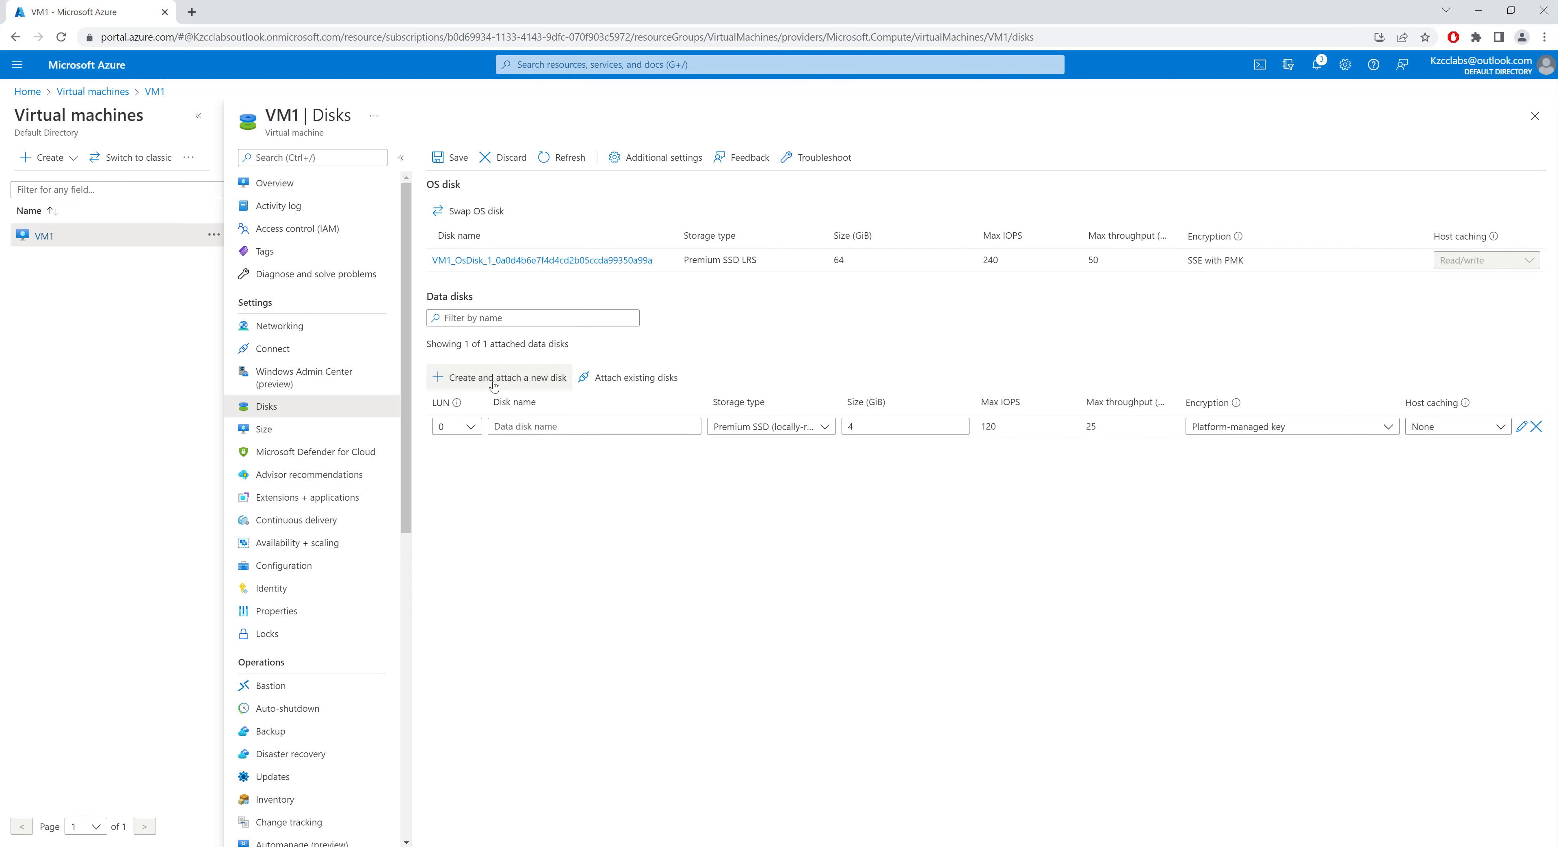
left_click(569, 427)
left_click(813, 431)
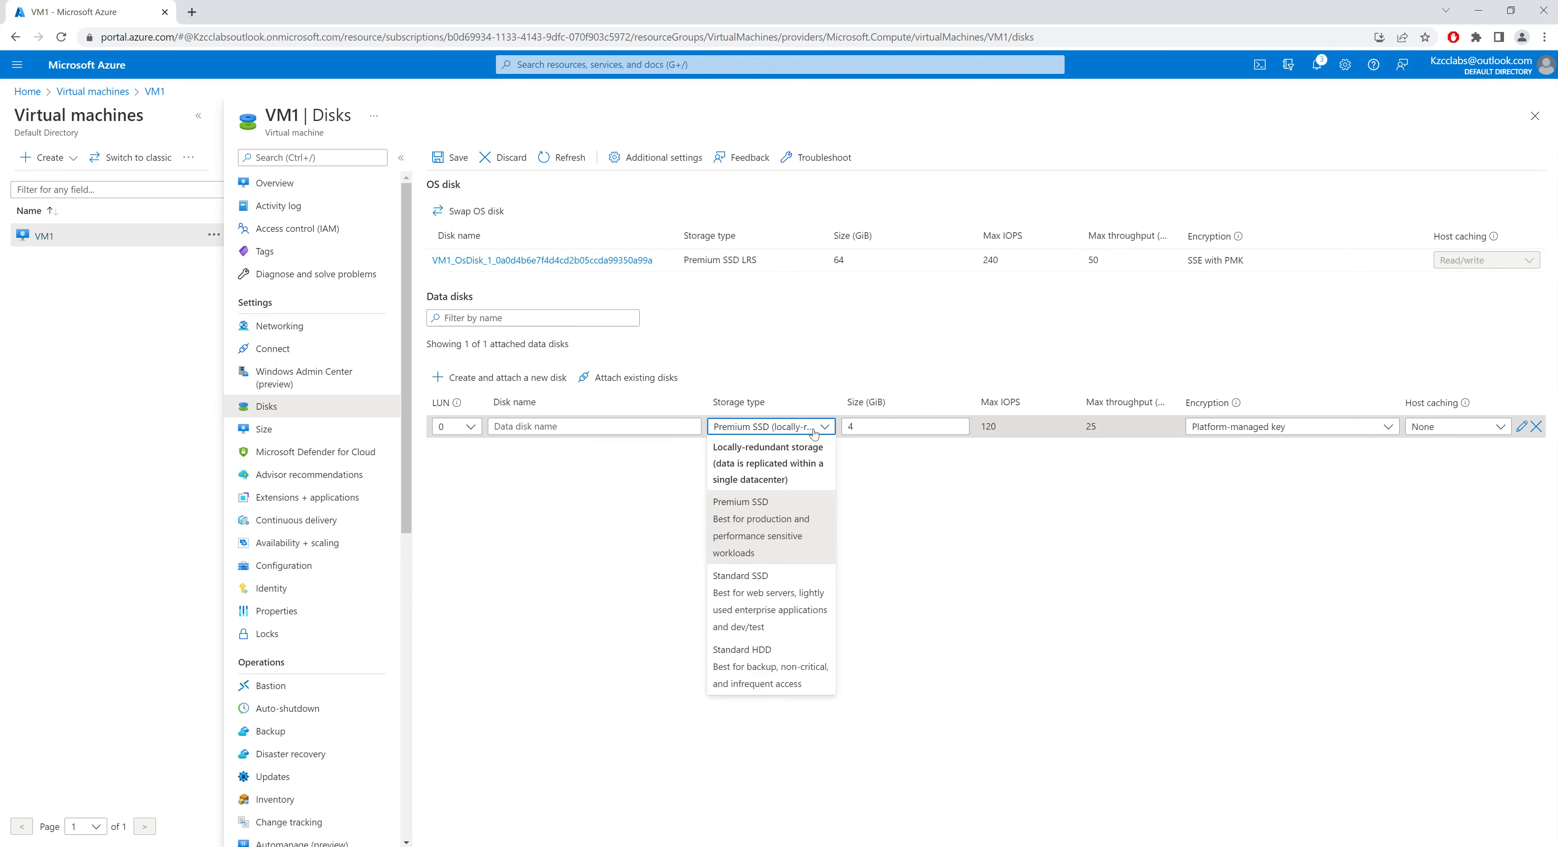
left_click(898, 427)
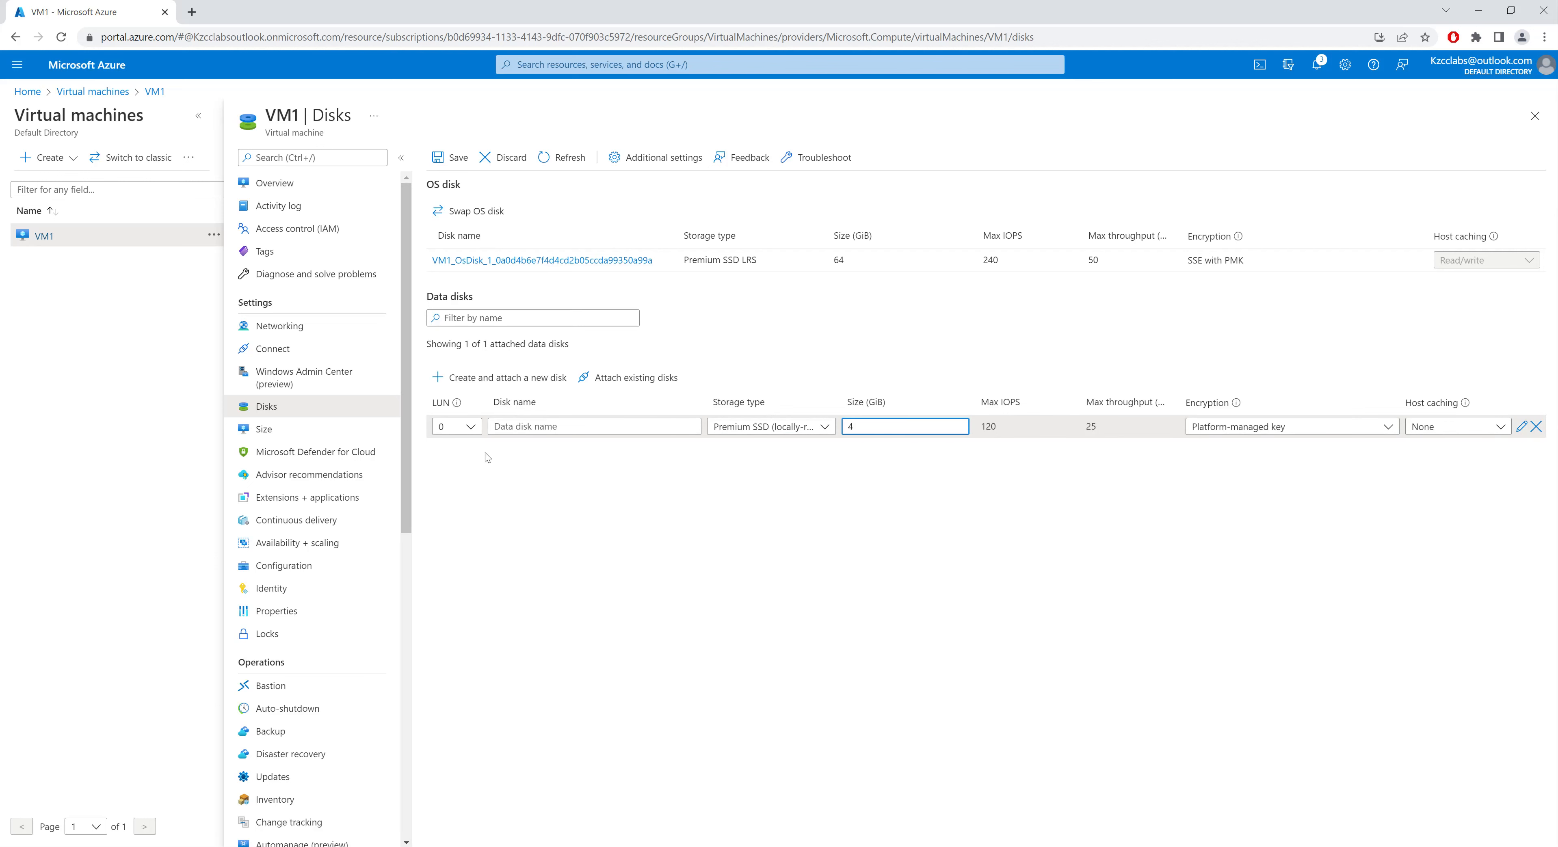
left_click(505, 158)
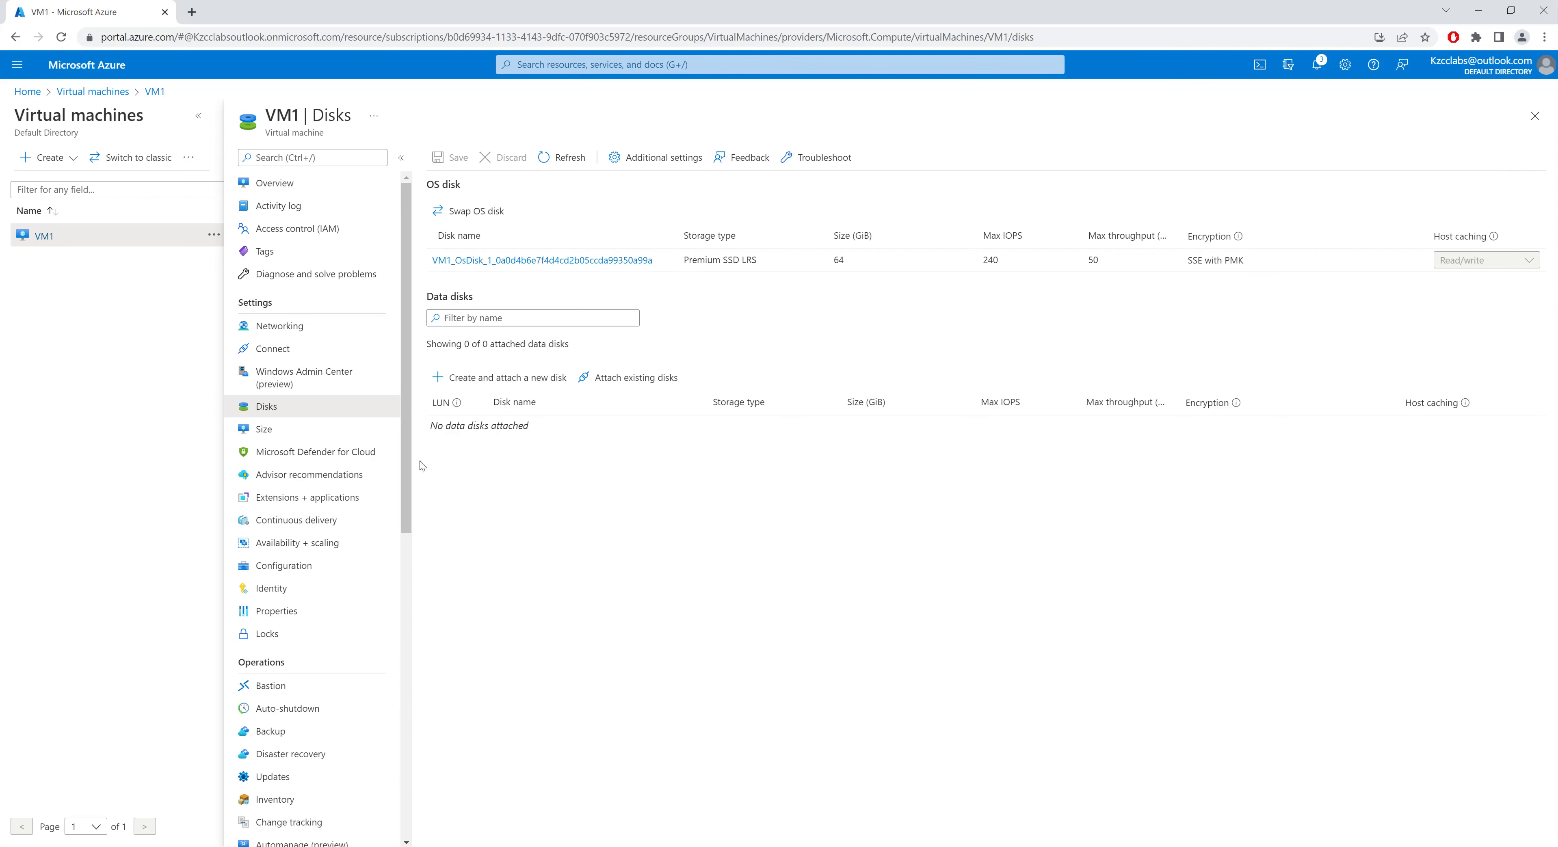
Step: Browse the VM size list, selecting DS2_v2, and open the Microsoft Defender for Cloud page
left_click(294, 437)
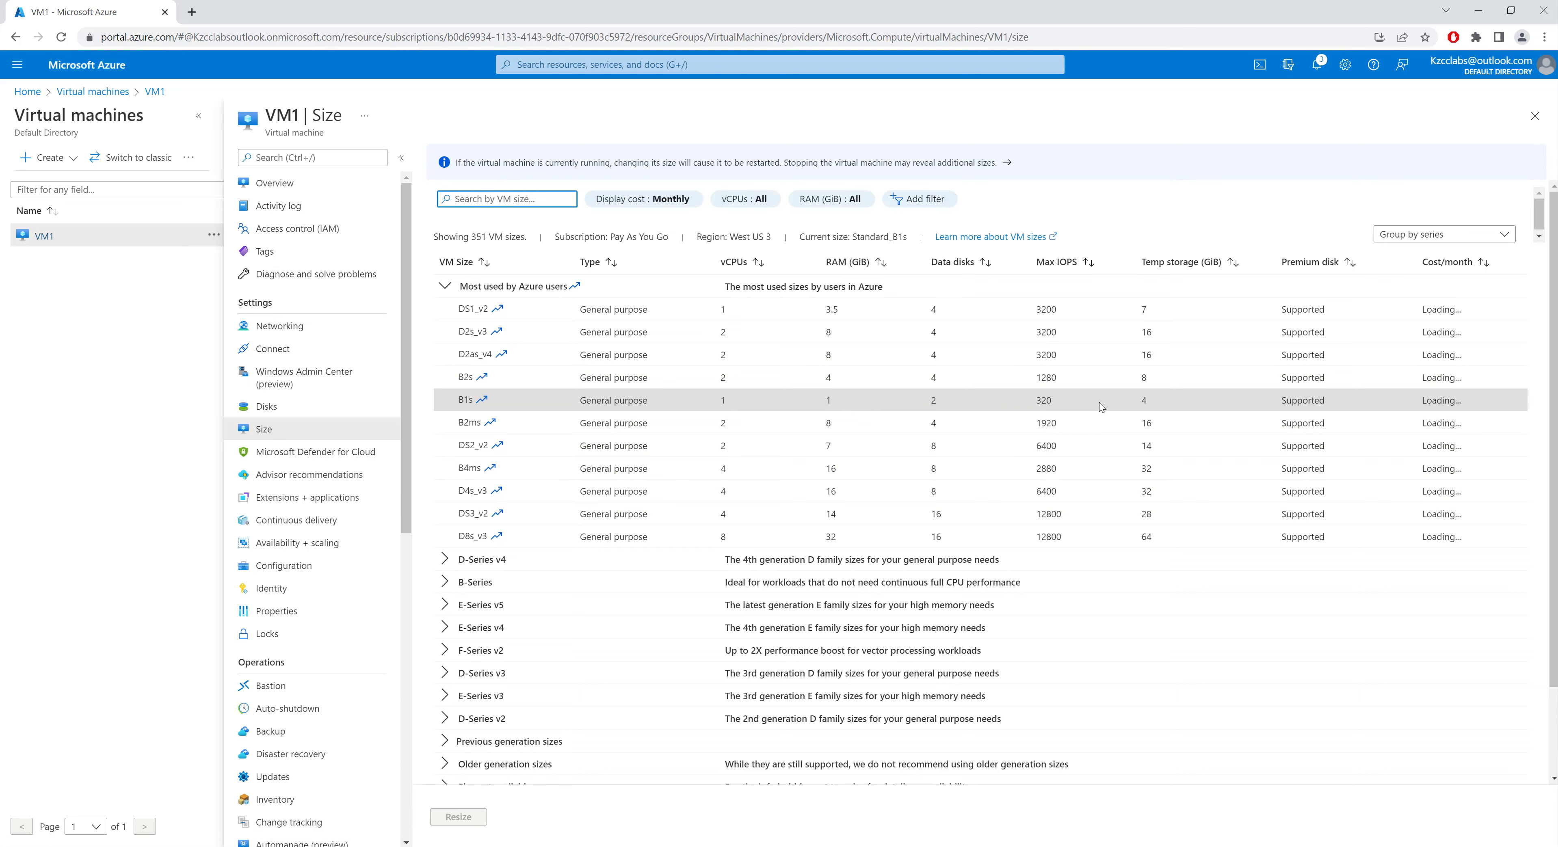
left_click(569, 449)
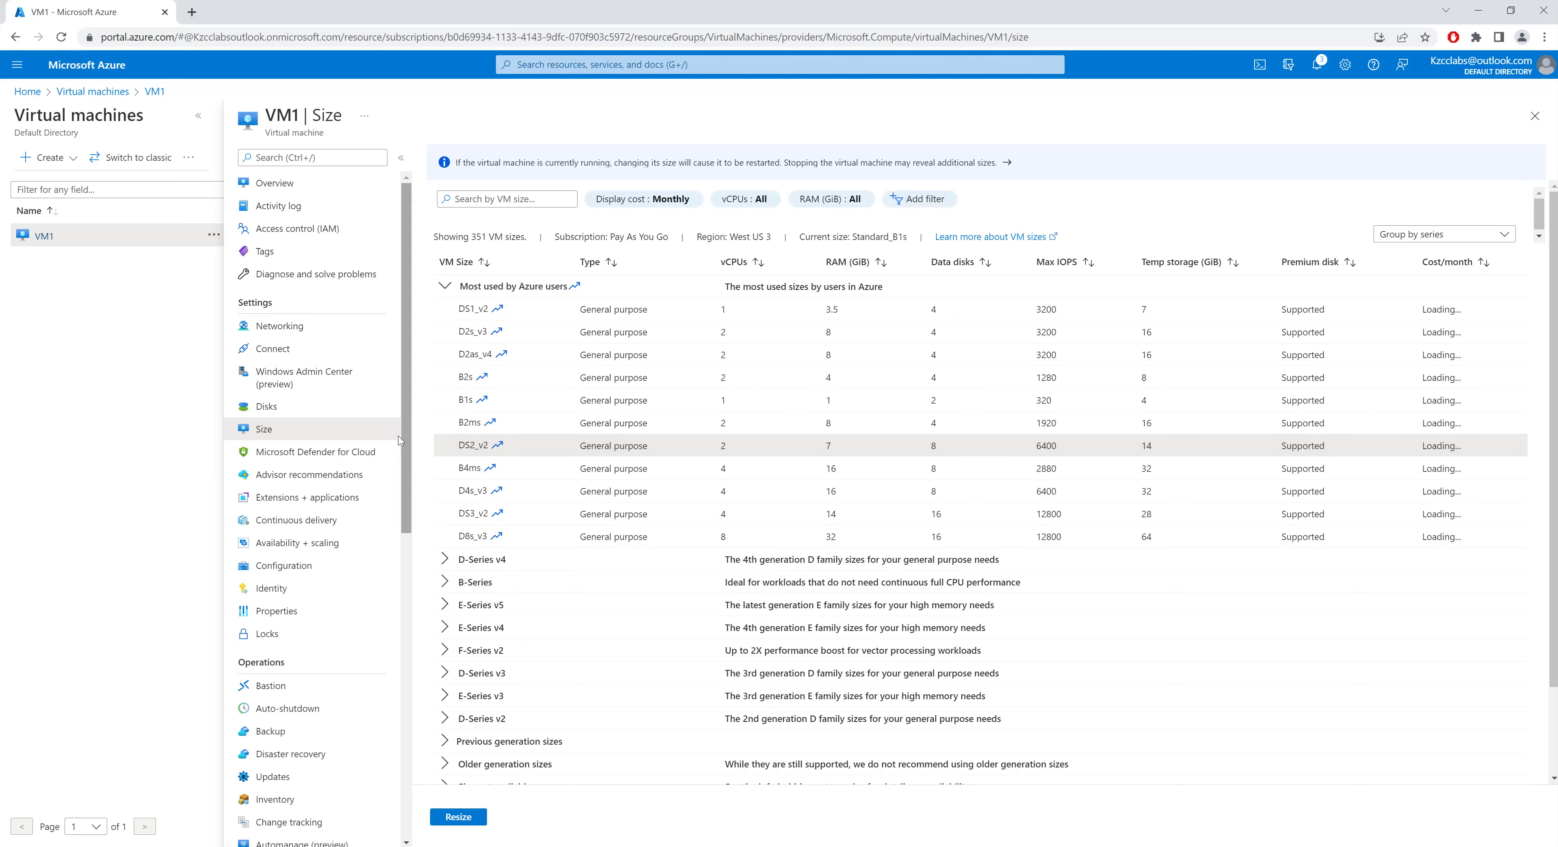
left_click(342, 457)
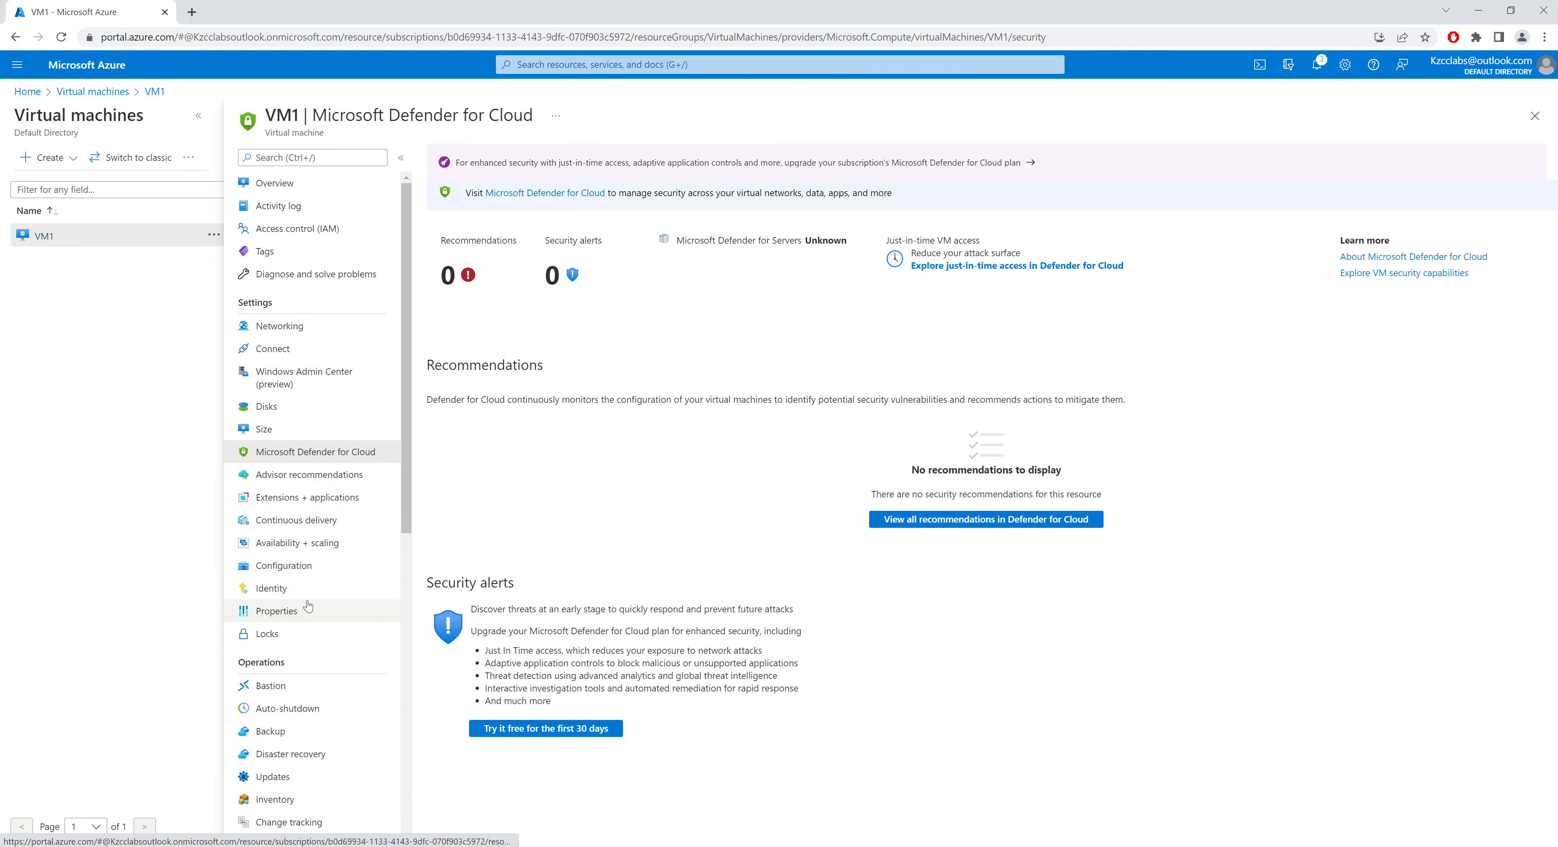
left_click(296, 637)
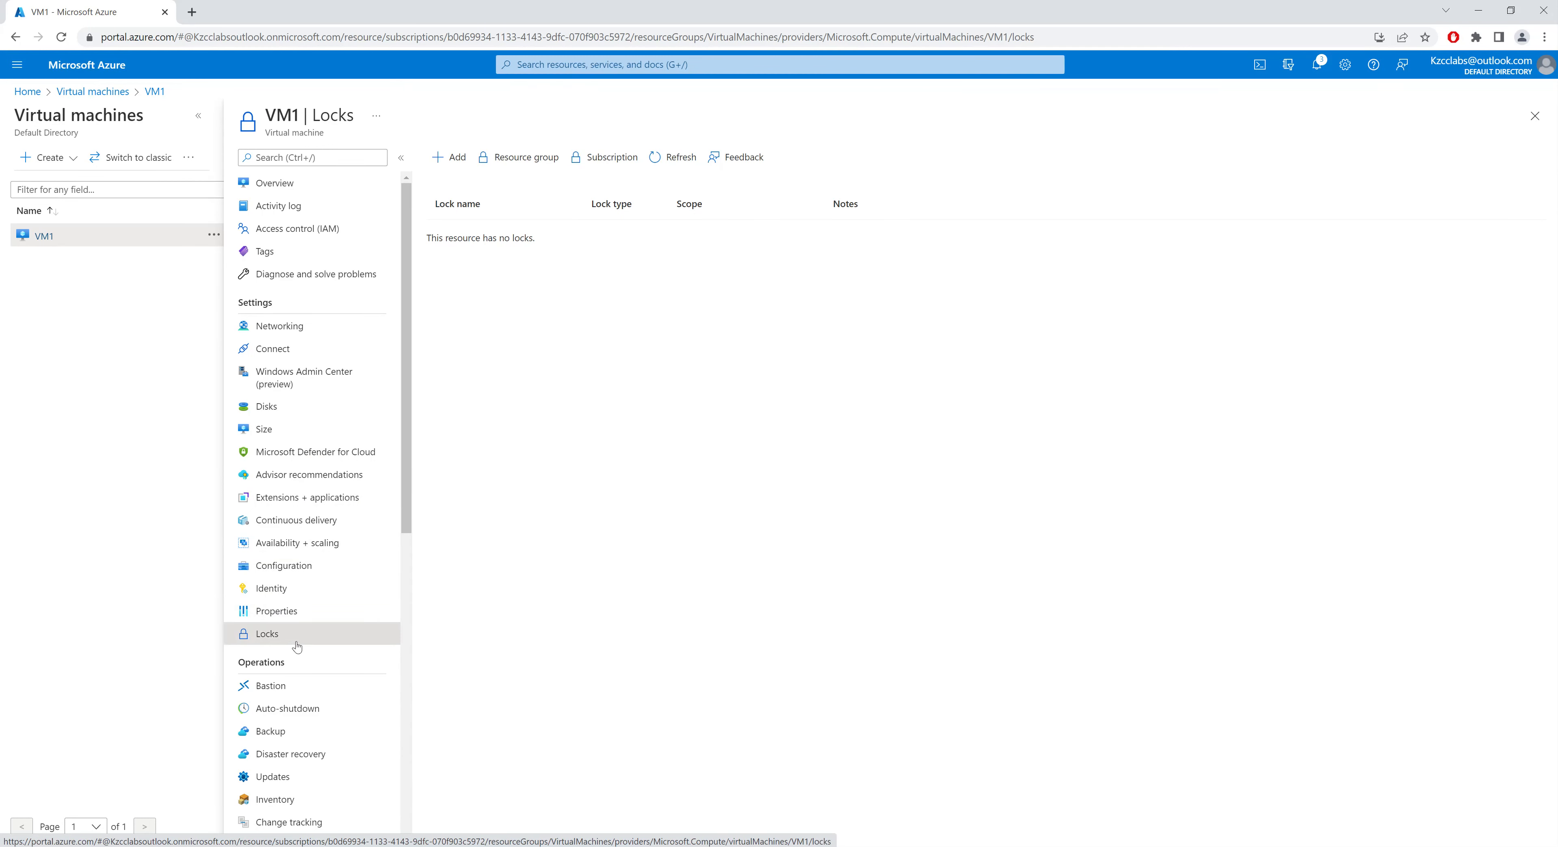
left_click(443, 161)
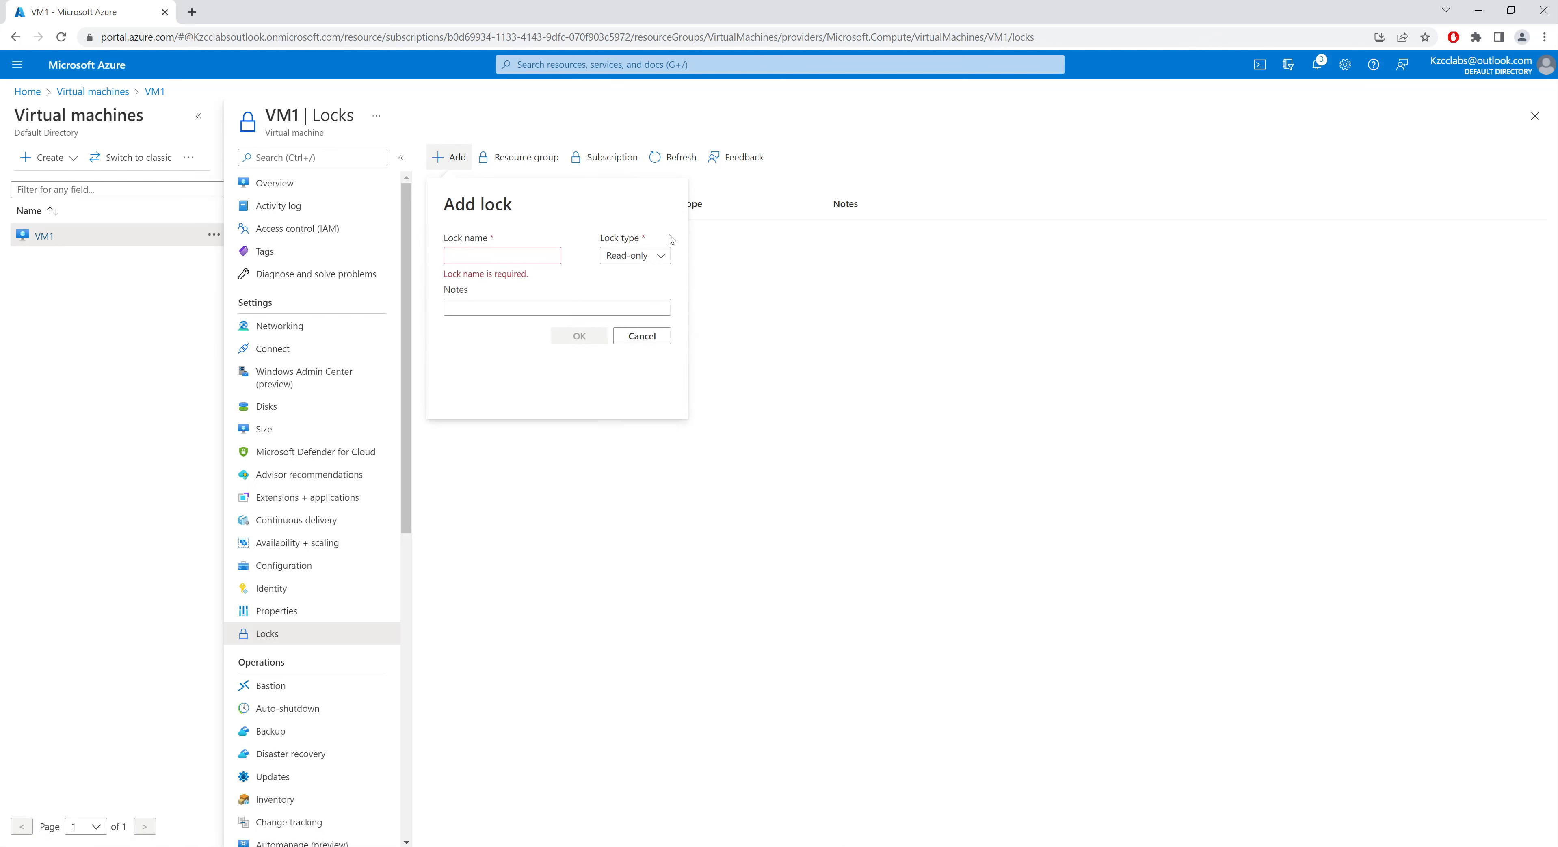
left_click(657, 264)
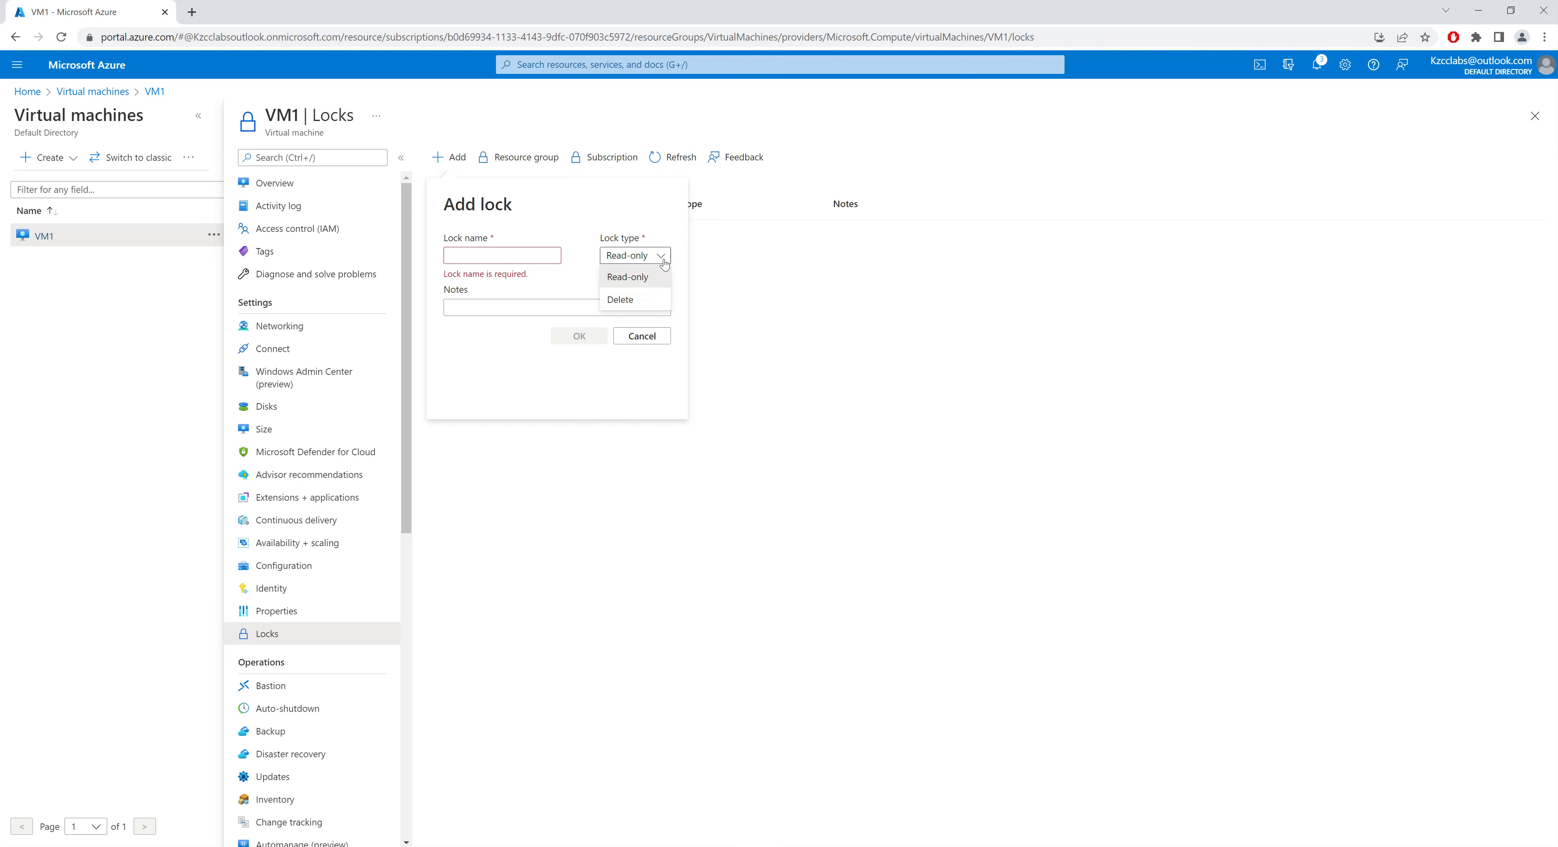
left_click(623, 305)
left_click(527, 255)
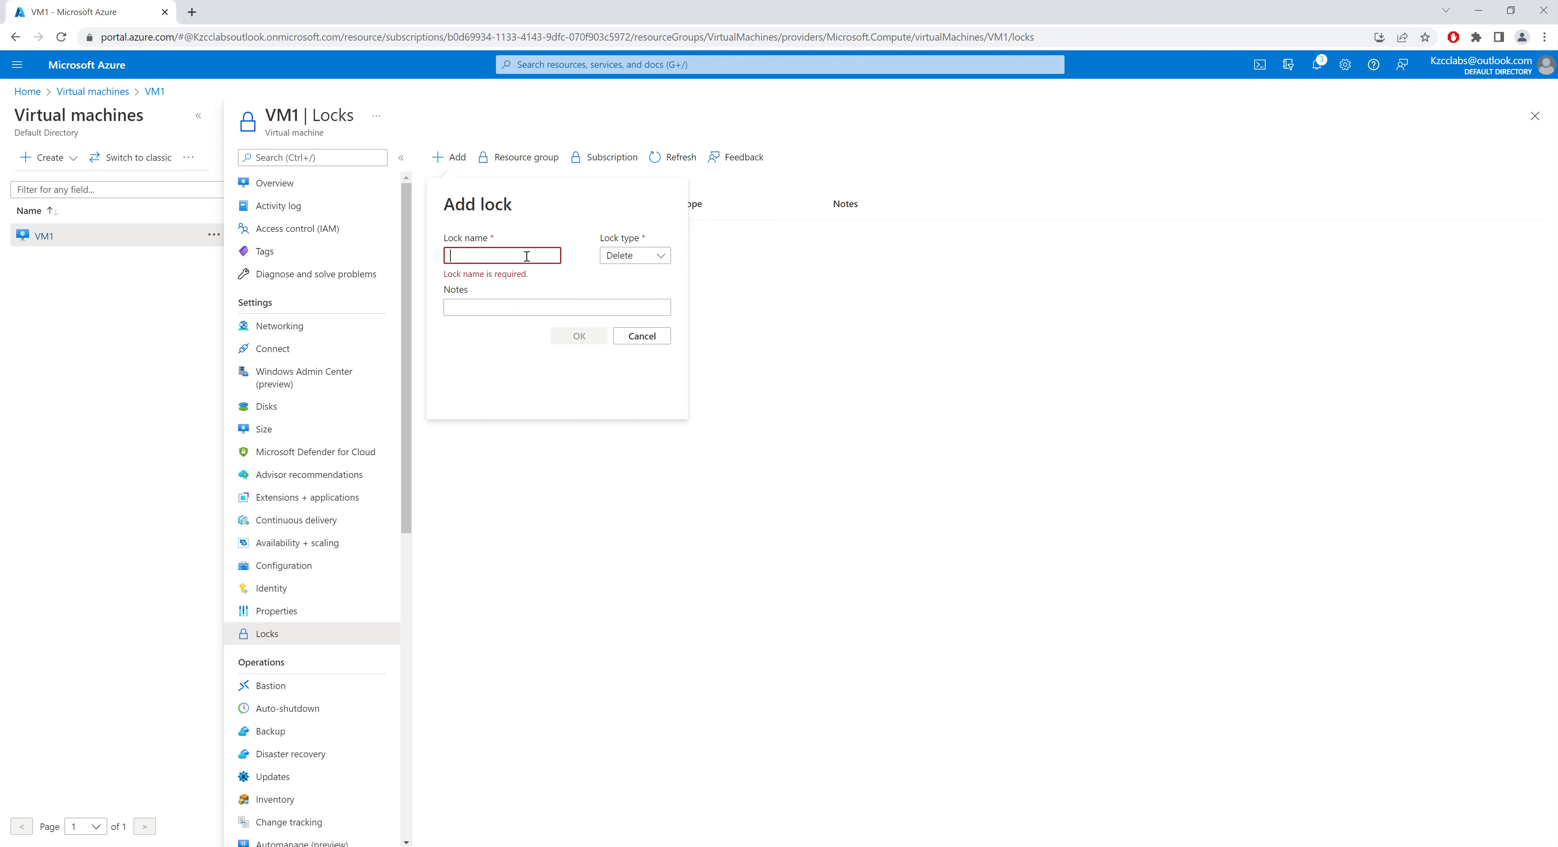
type("Dle")
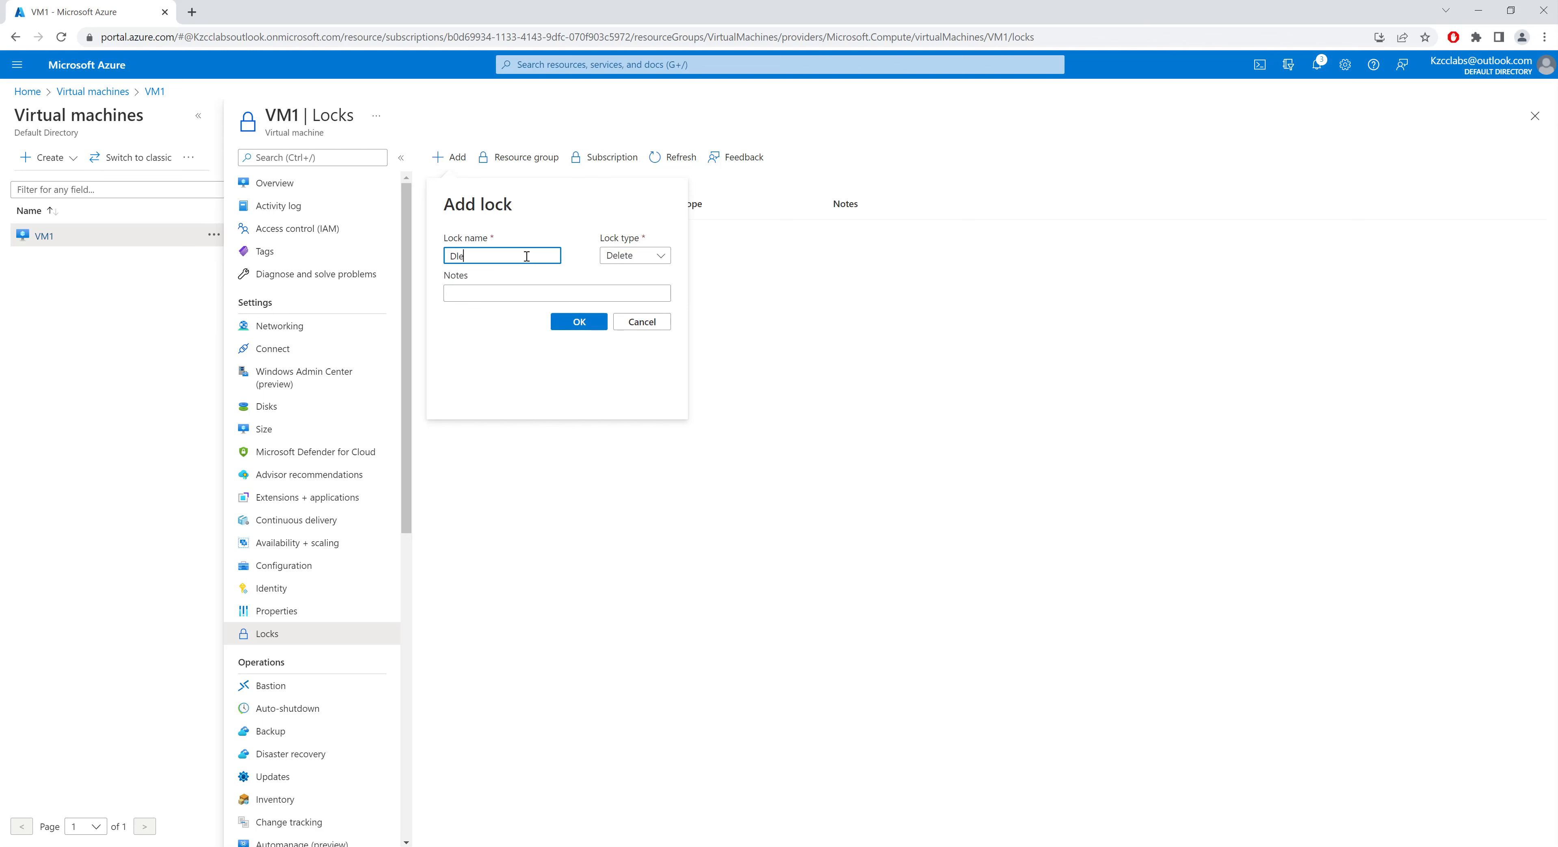
key("F12")
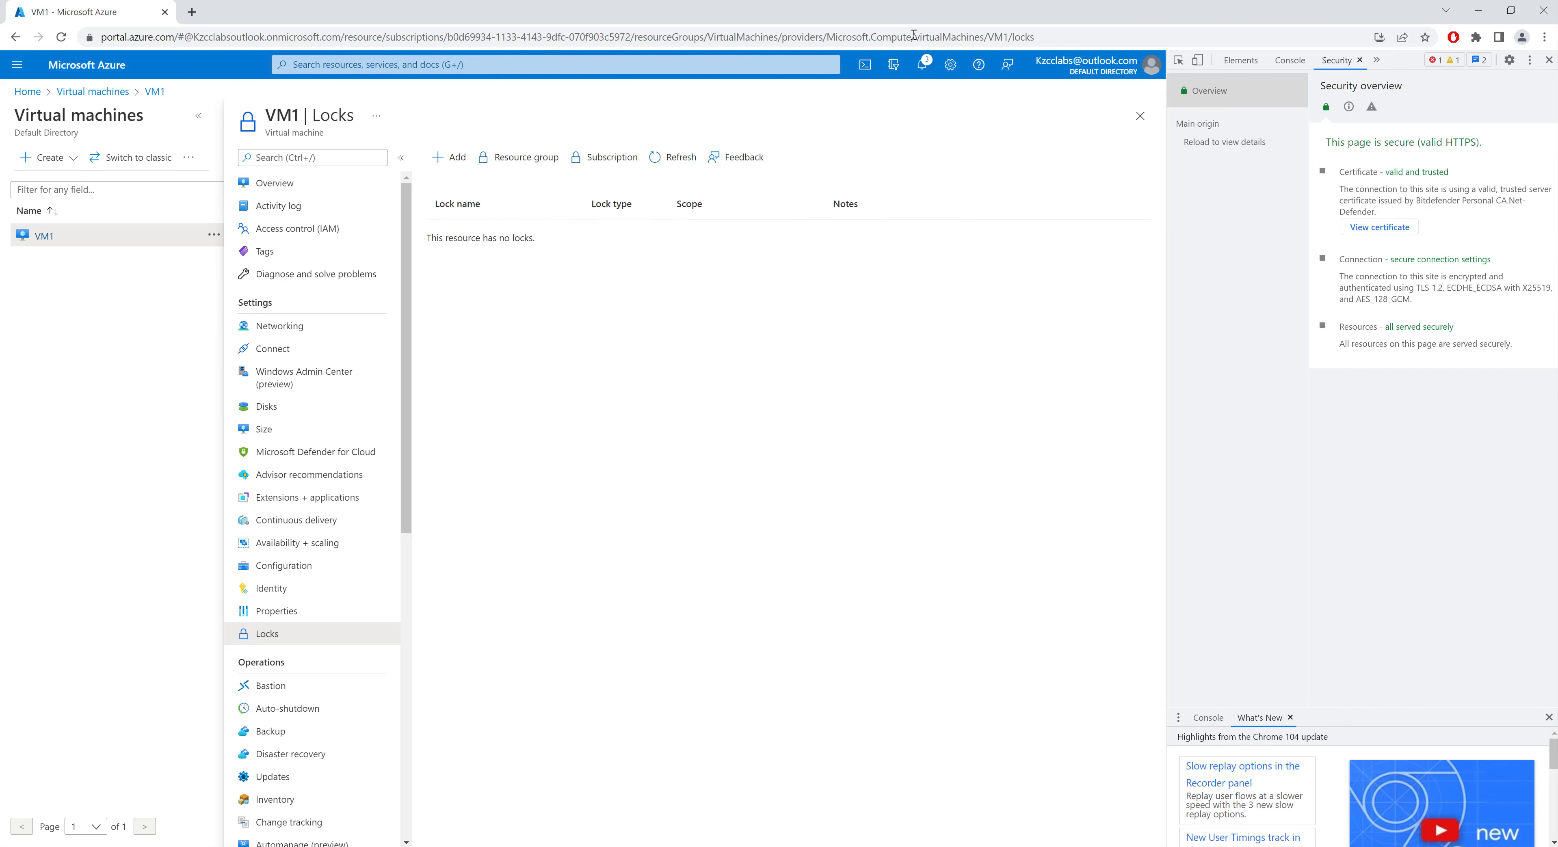
left_click(1549, 61)
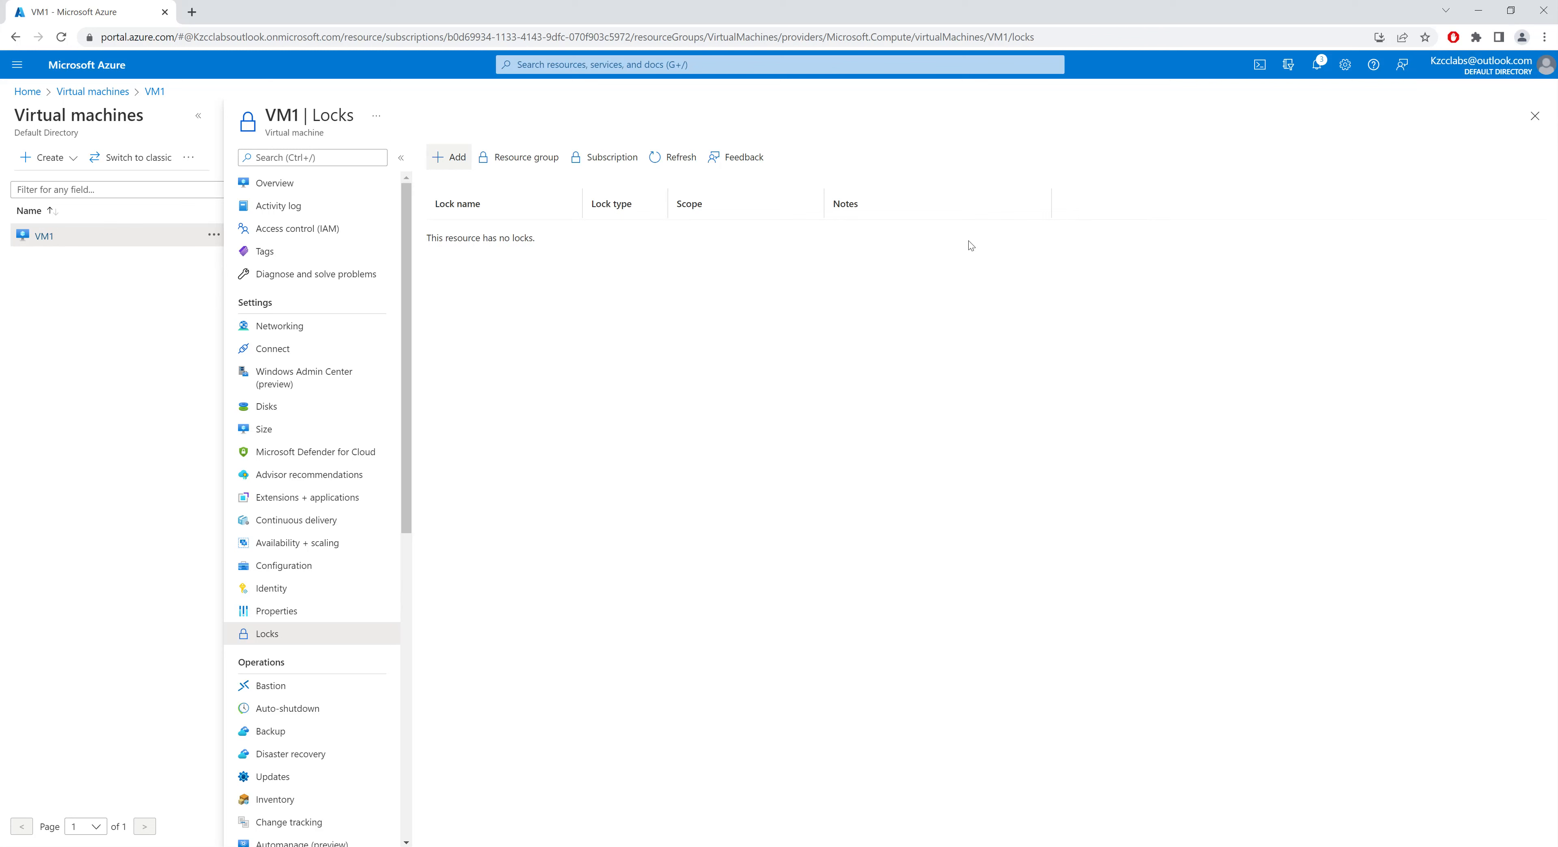
Step: Add a Read-only lock on VM1 named Delete with the note Delete
left_click(450, 159)
left_click(510, 256)
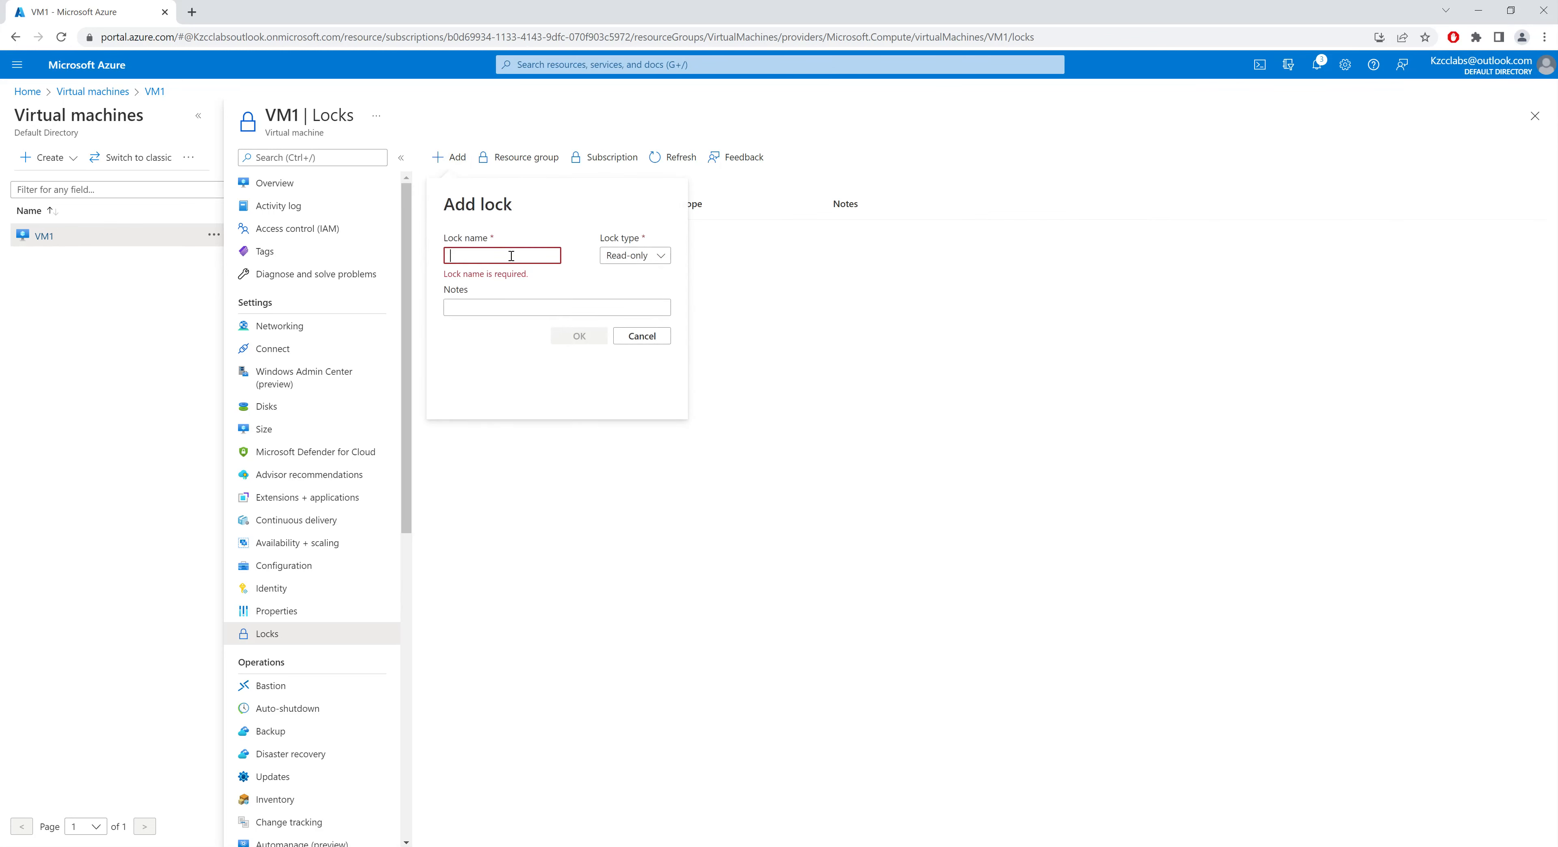
type("Delete")
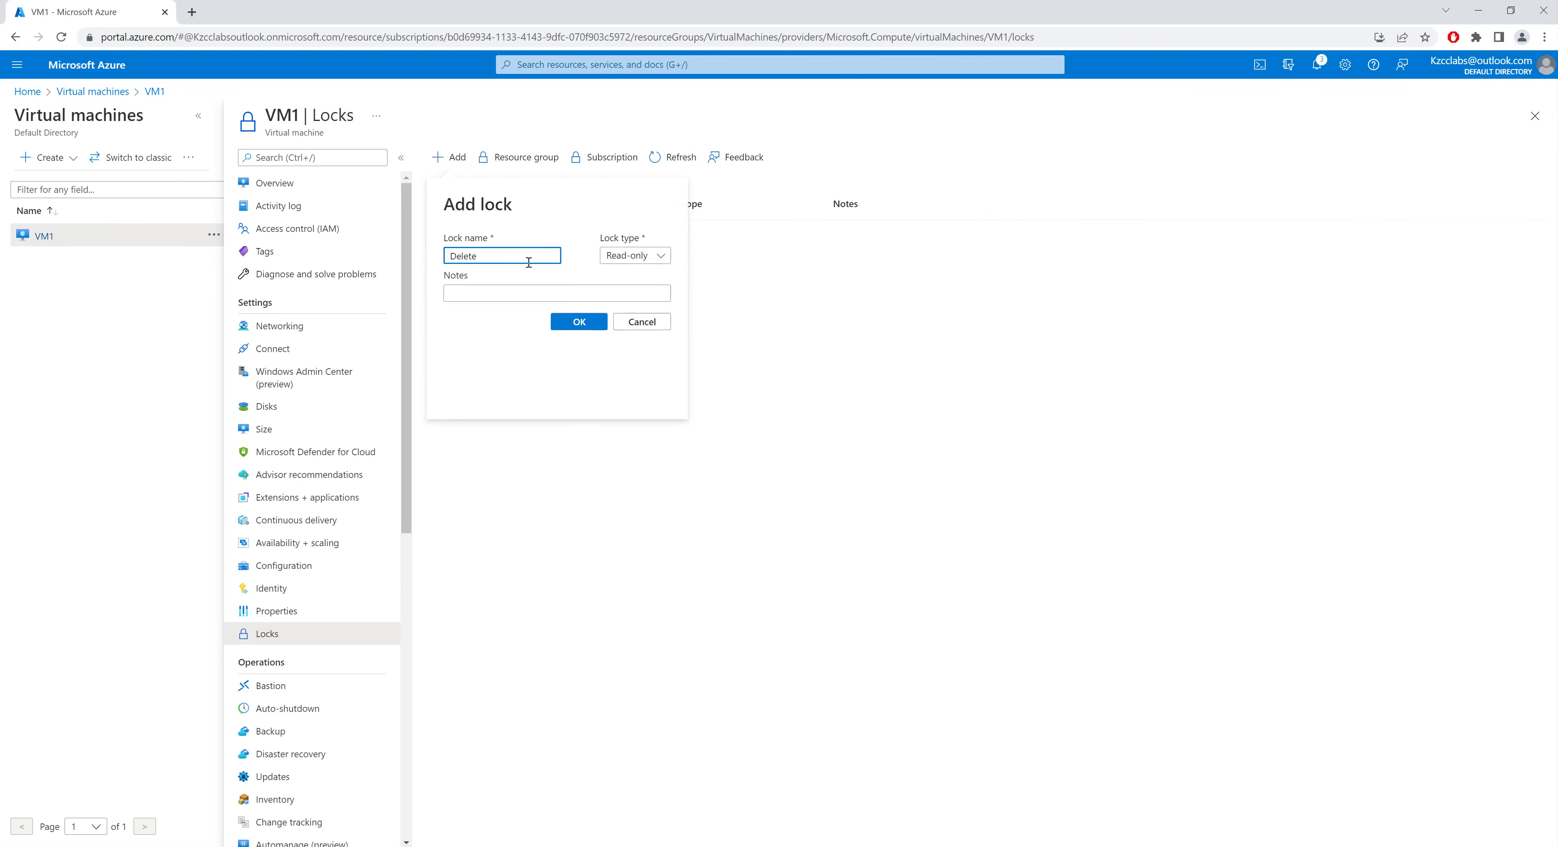
left_click(527, 297)
type("Delete")
left_click(593, 326)
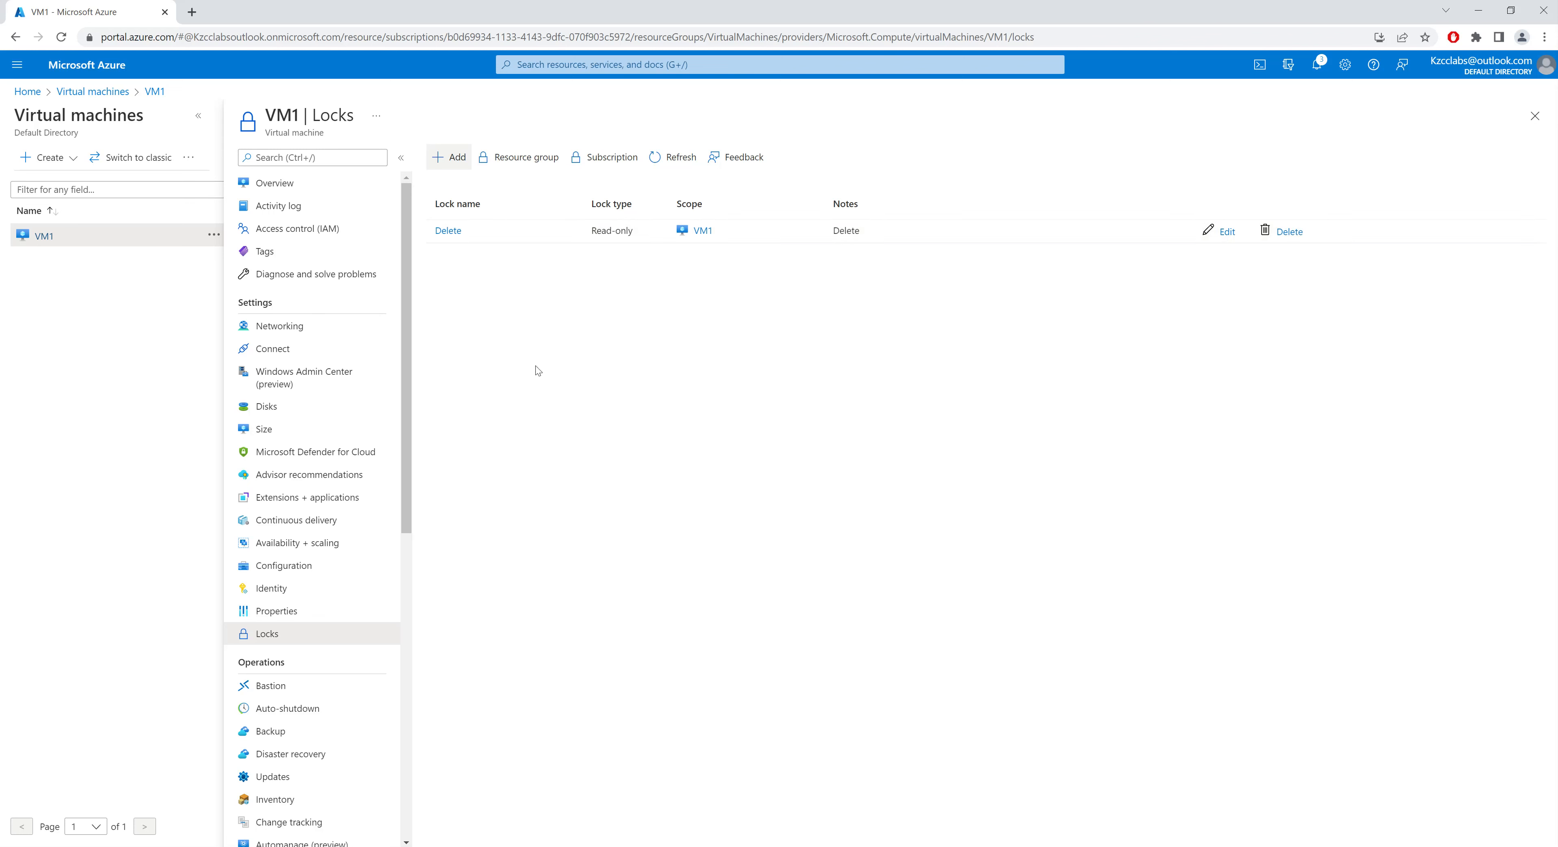
Step: Try to delete VM1 together with its OS disk, network interfaces and public IP addresses
left_click(332, 190)
left_click(742, 157)
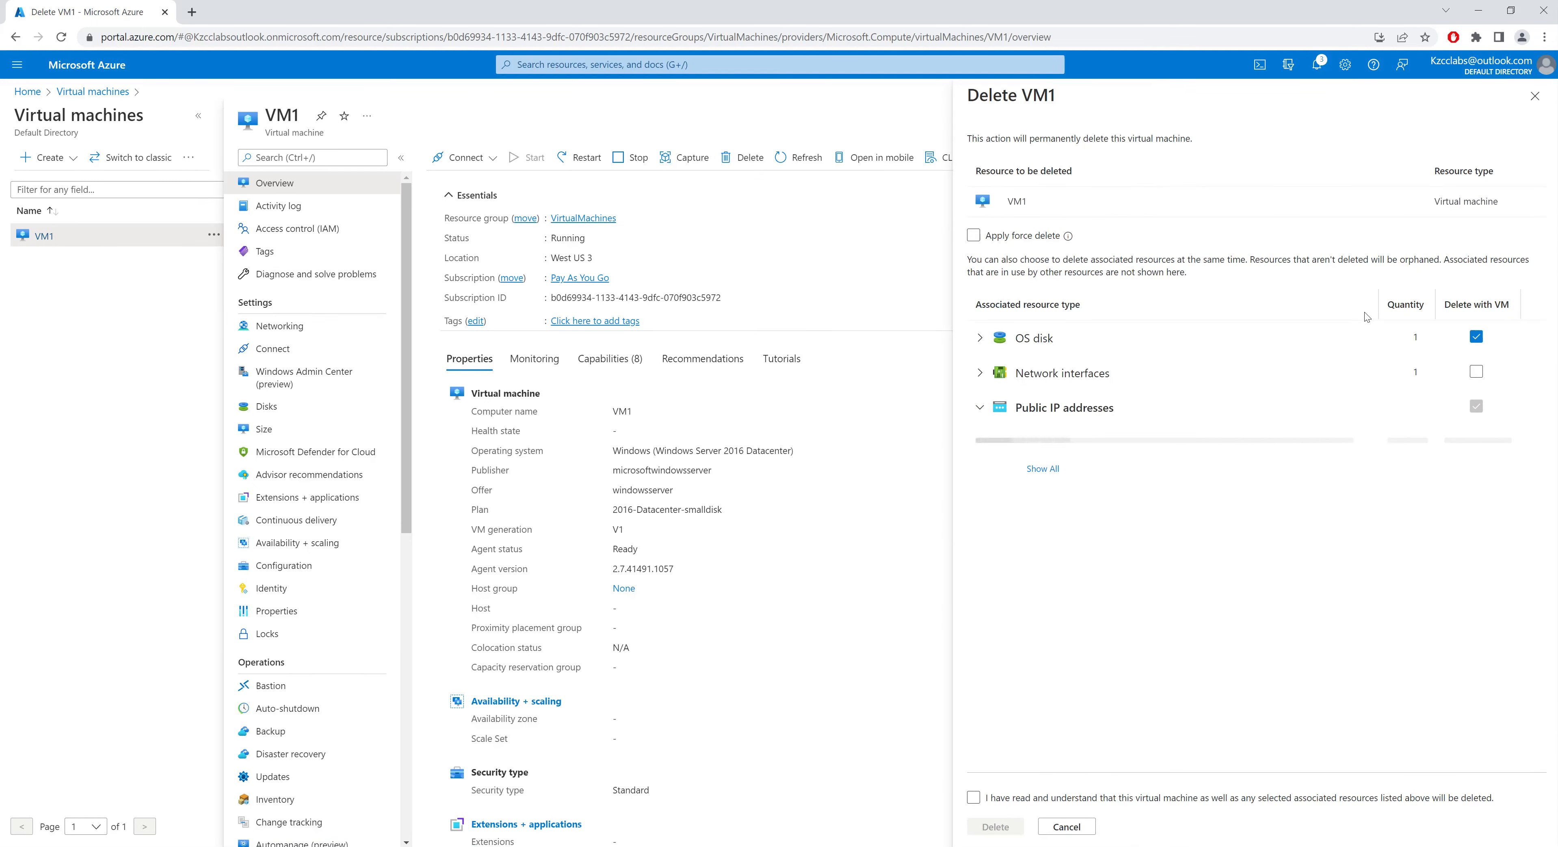
left_click(1475, 373)
left_click(1476, 406)
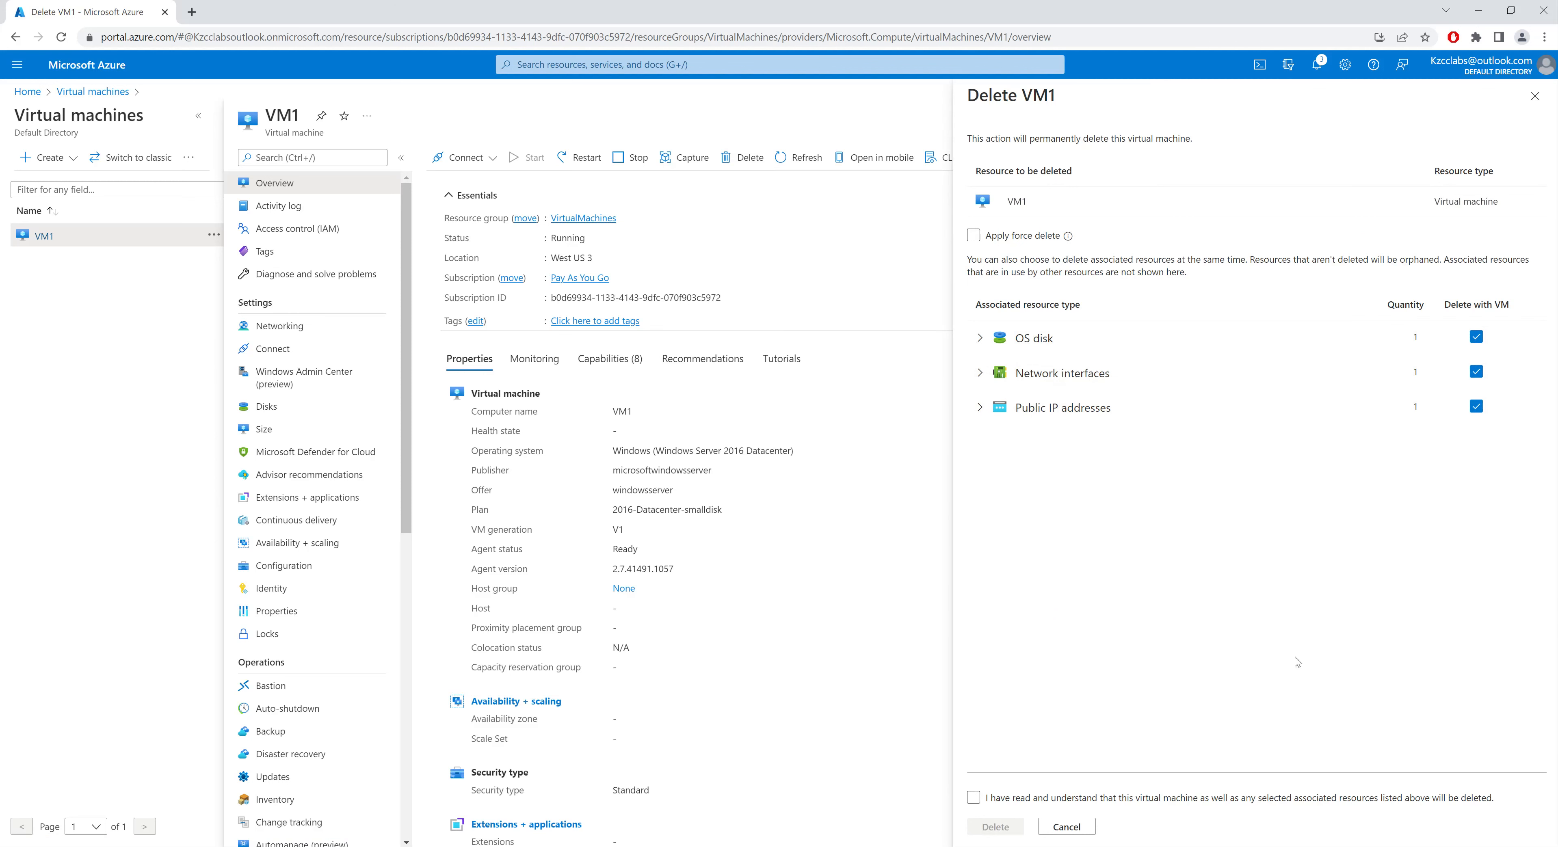
left_click(974, 798)
left_click(995, 828)
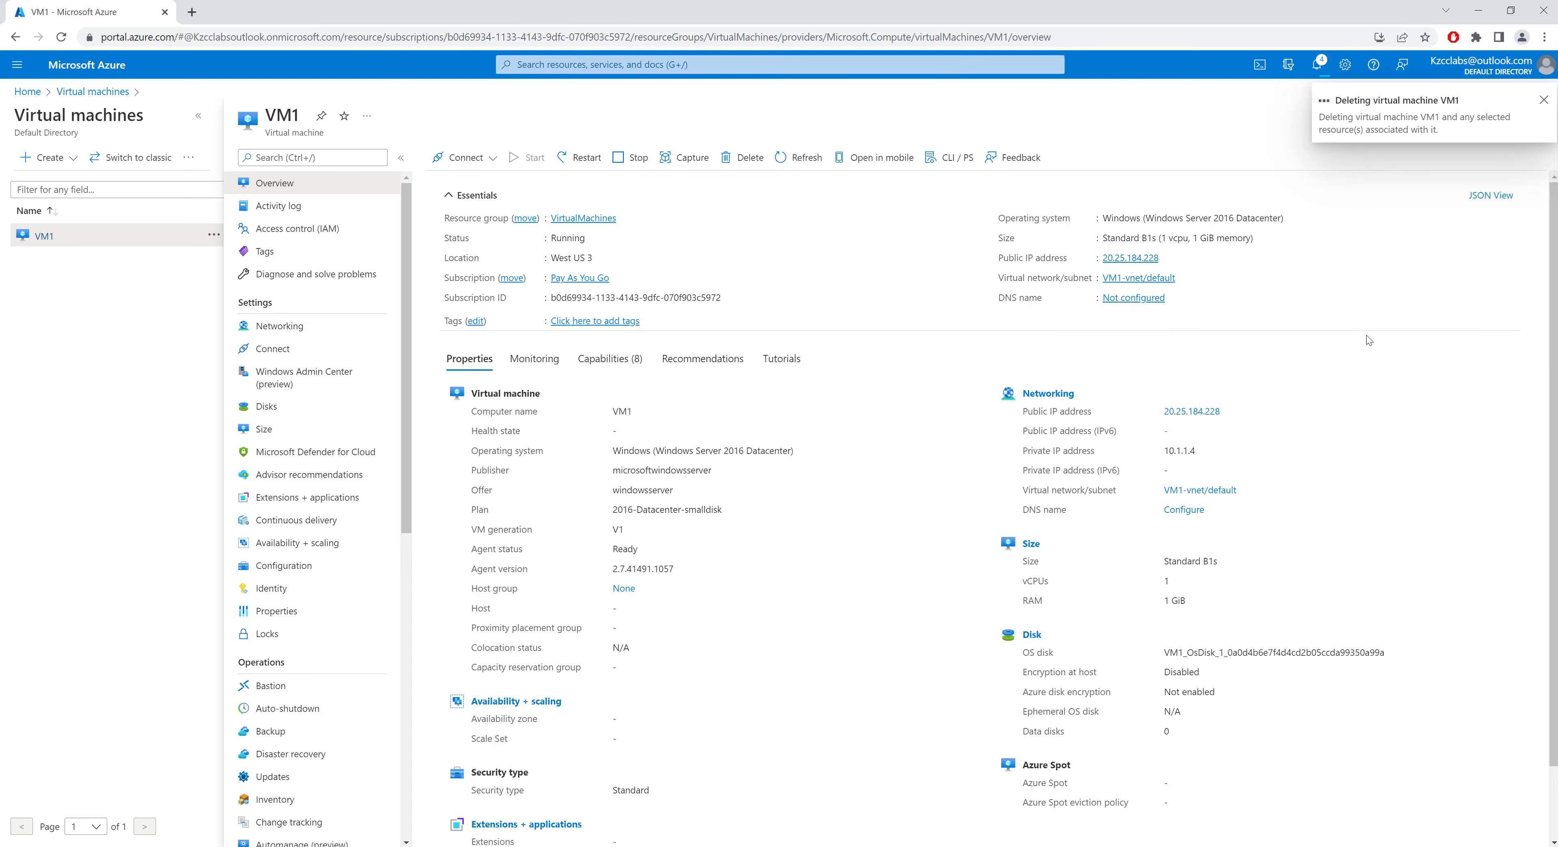
Step: Open the notifications and read the message about the failed VM deletion
left_click(1317, 66)
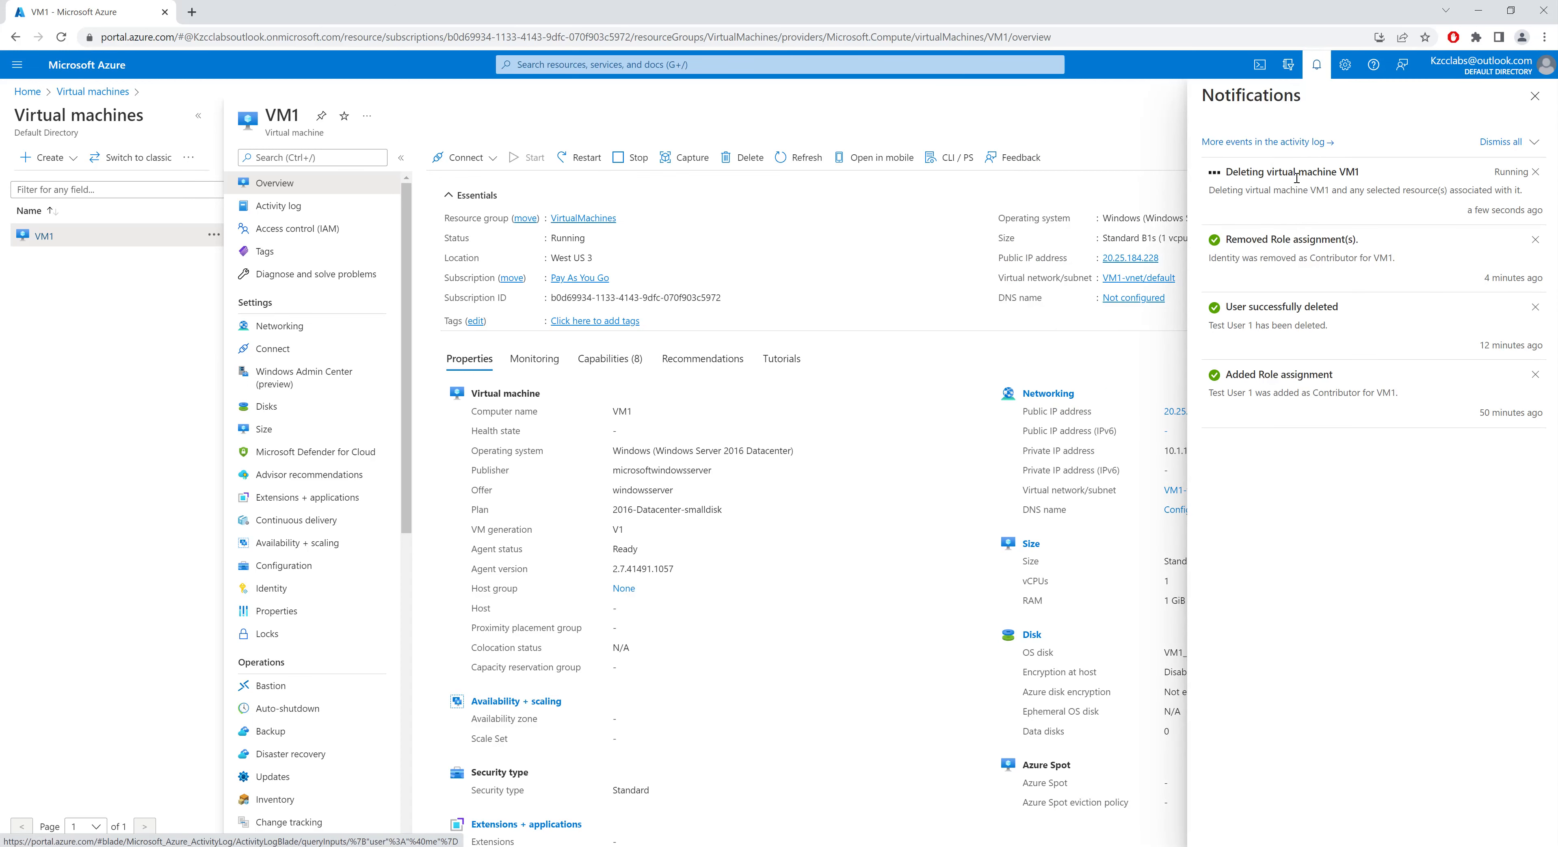
left_click_drag(1232, 174, 1348, 174)
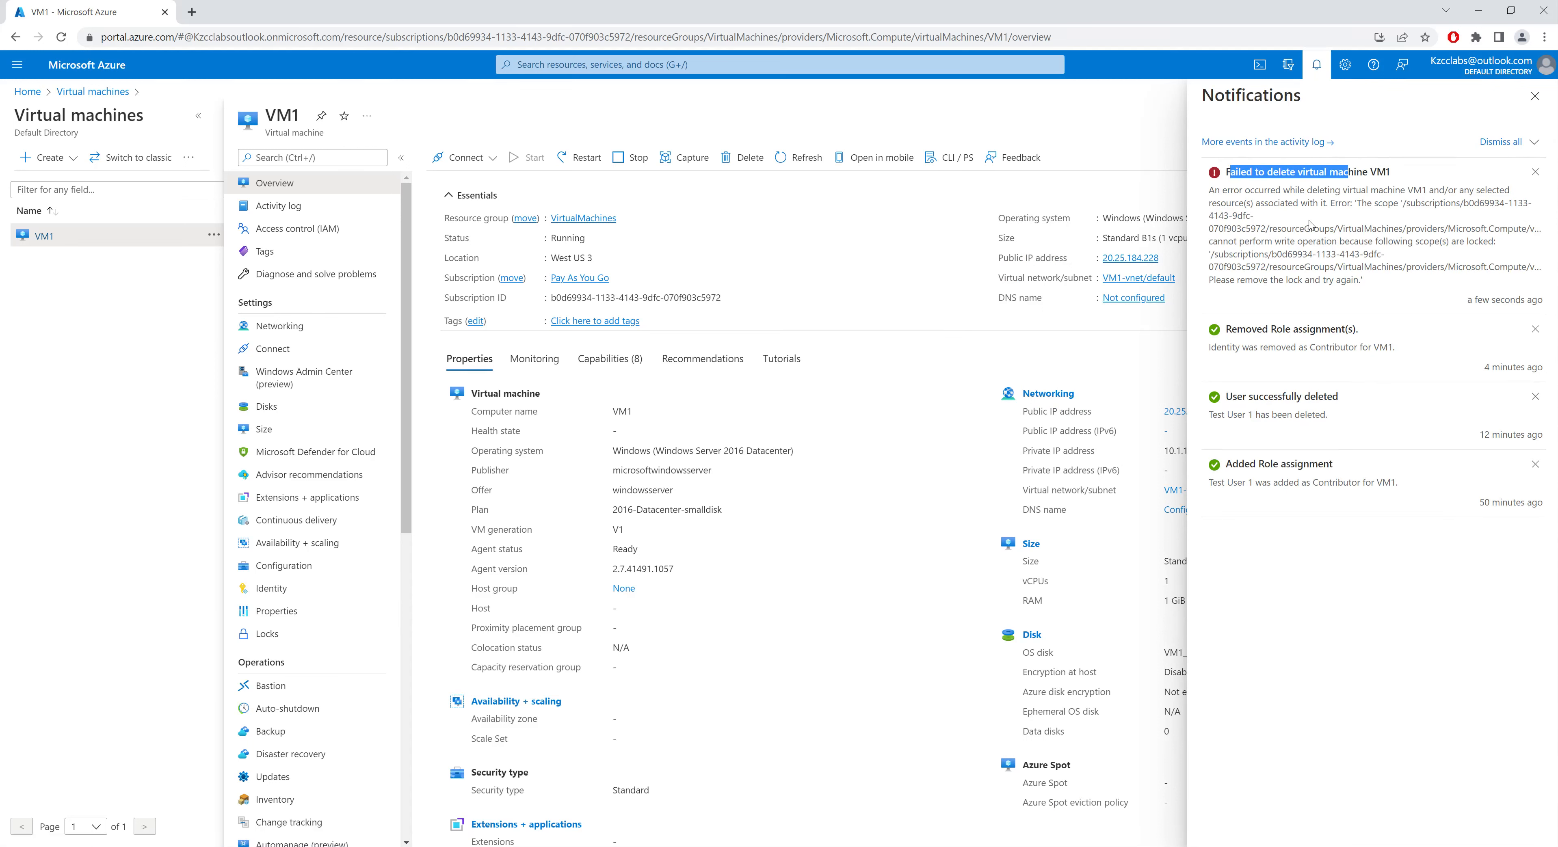
left_click_drag(1423, 242, 1495, 241)
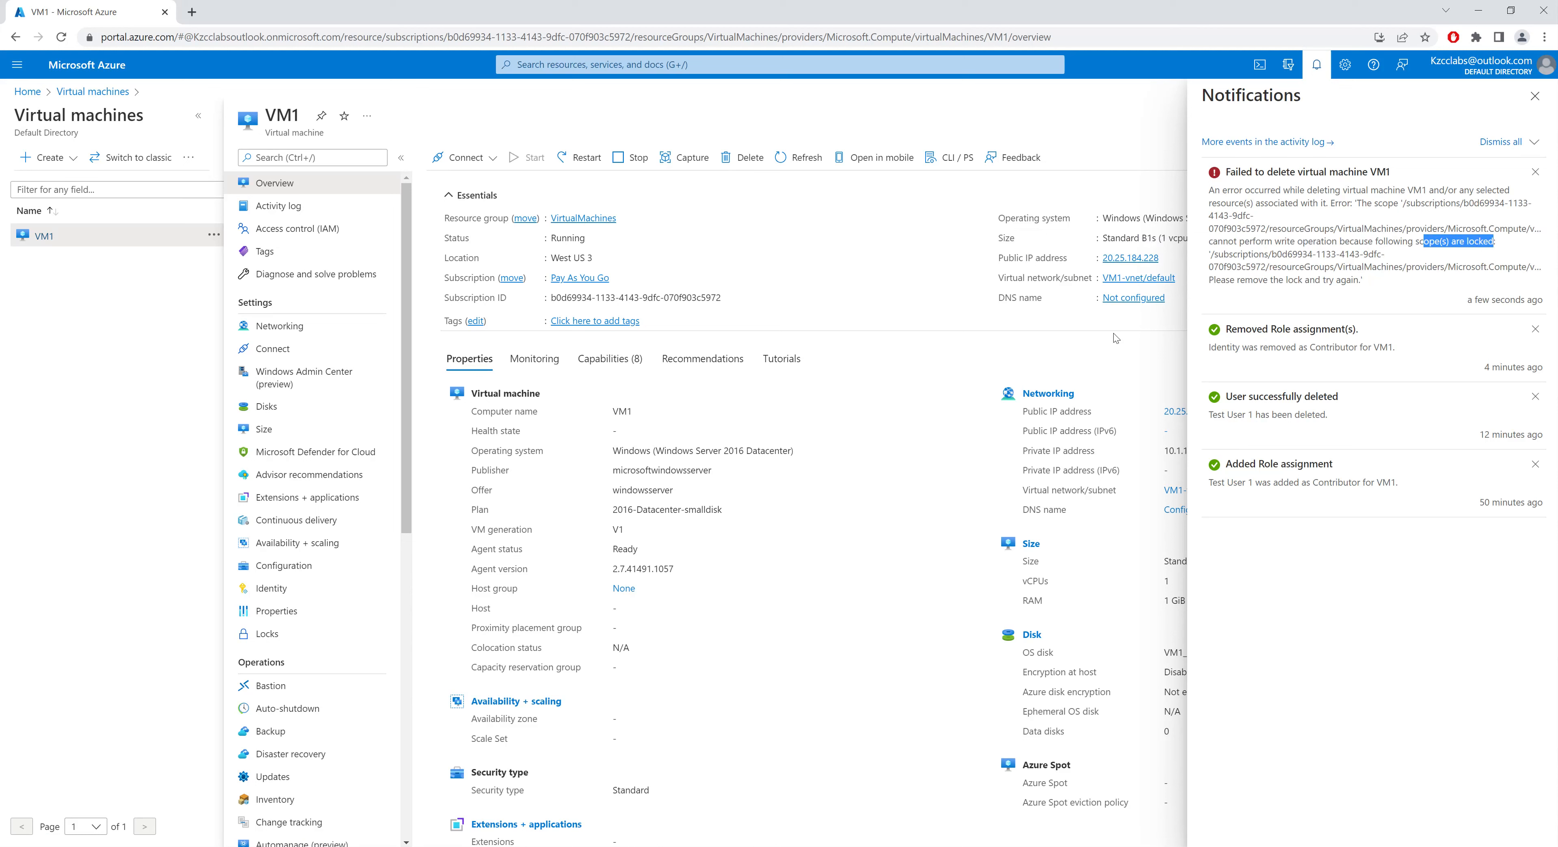
Step: Remove the Delete lock from VM1's Locks page
left_click(309, 633)
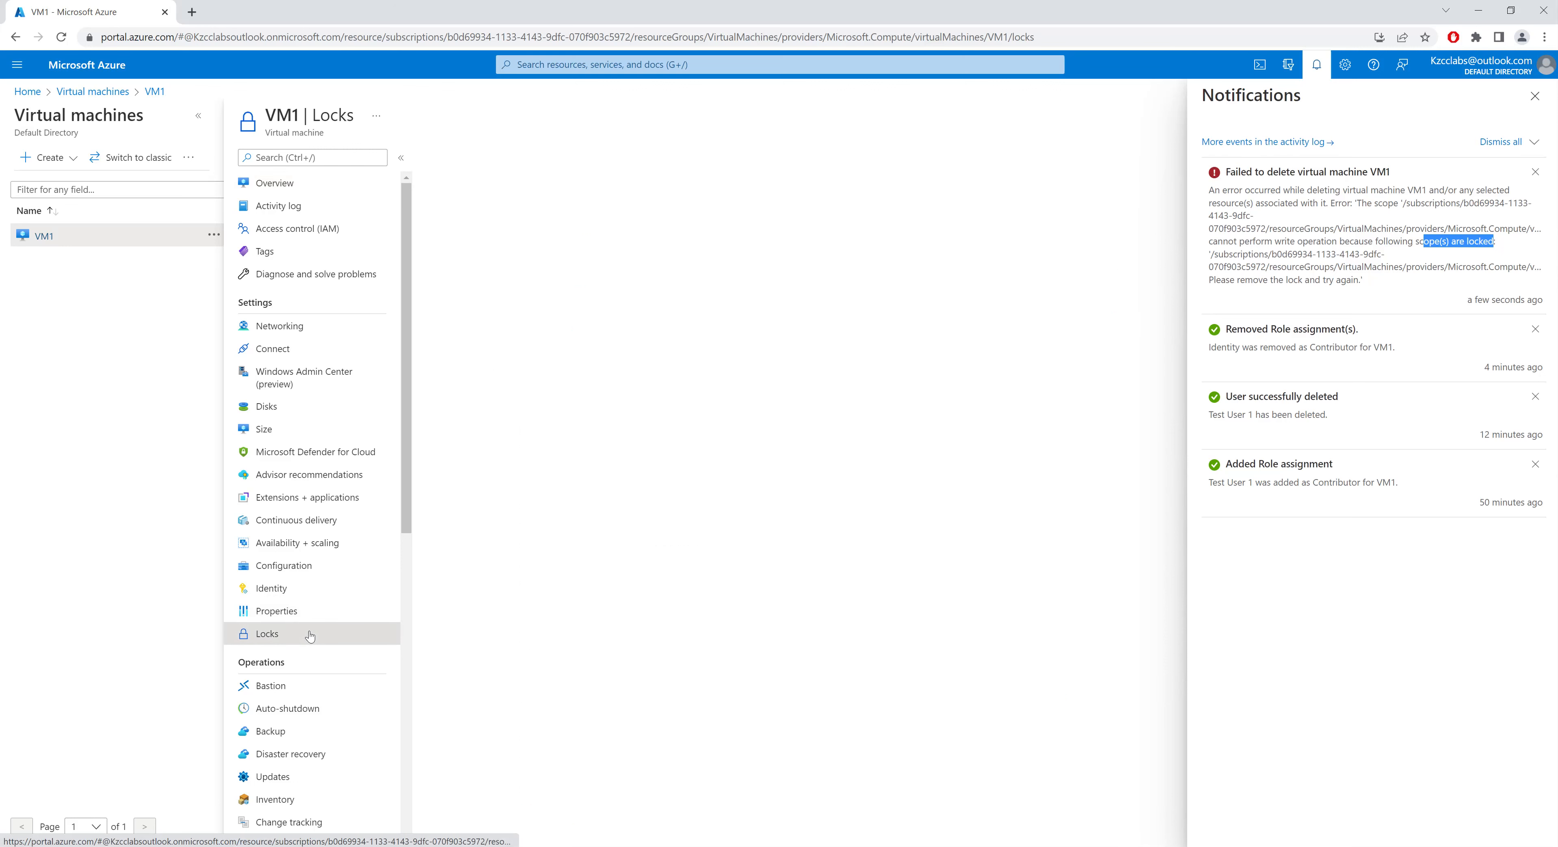
left_click(1534, 96)
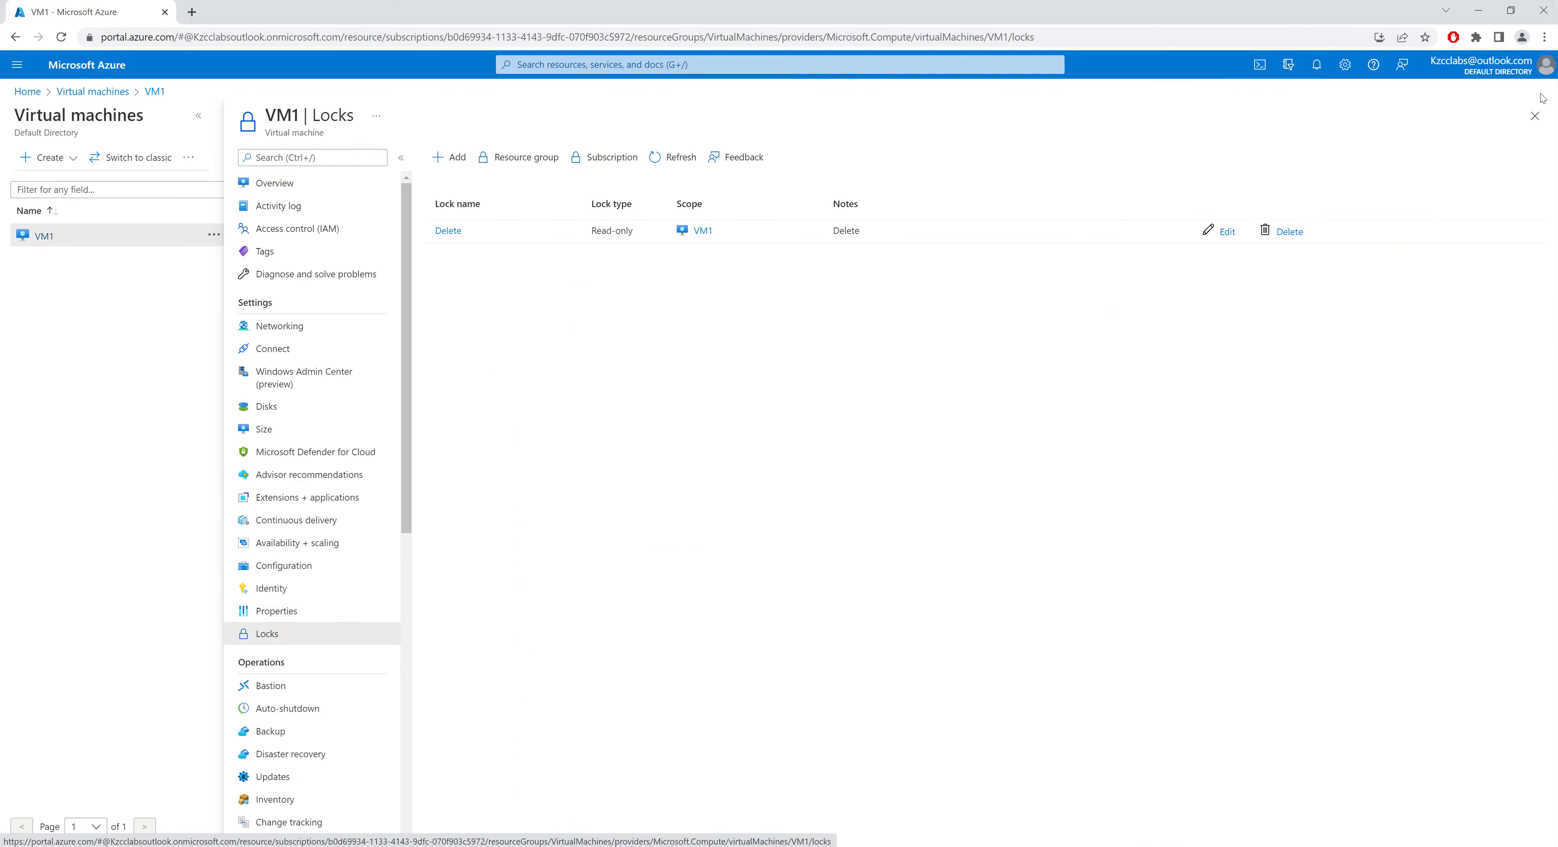
left_click(1289, 232)
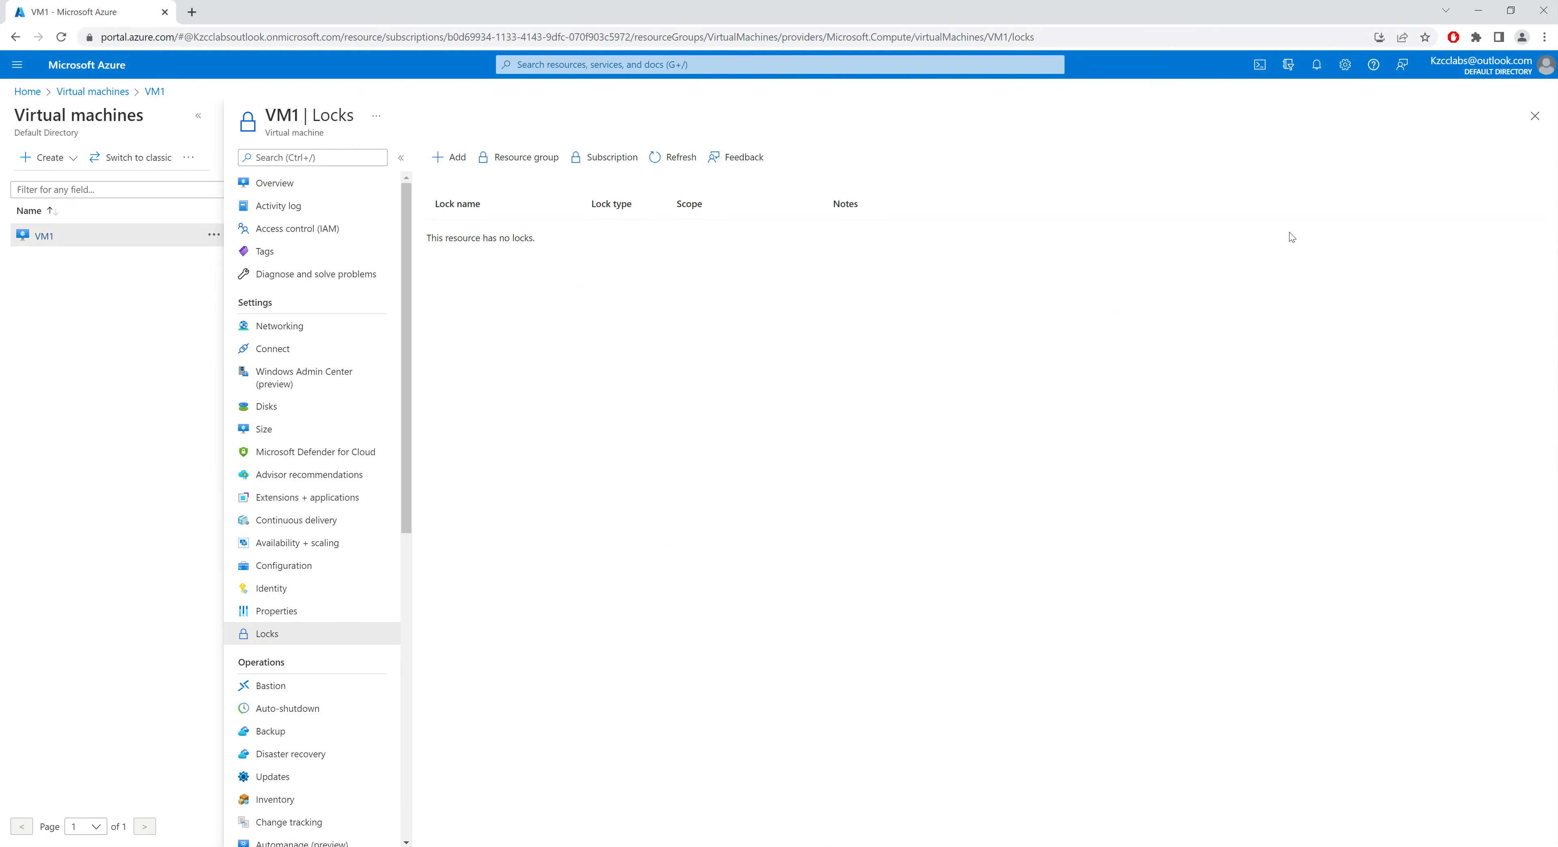
left_click_drag(456, 238, 541, 239)
left_click(541, 240)
Step: Delete VM1 together with its OS disk, network interfaces and public IP addresses
left_click(333, 194)
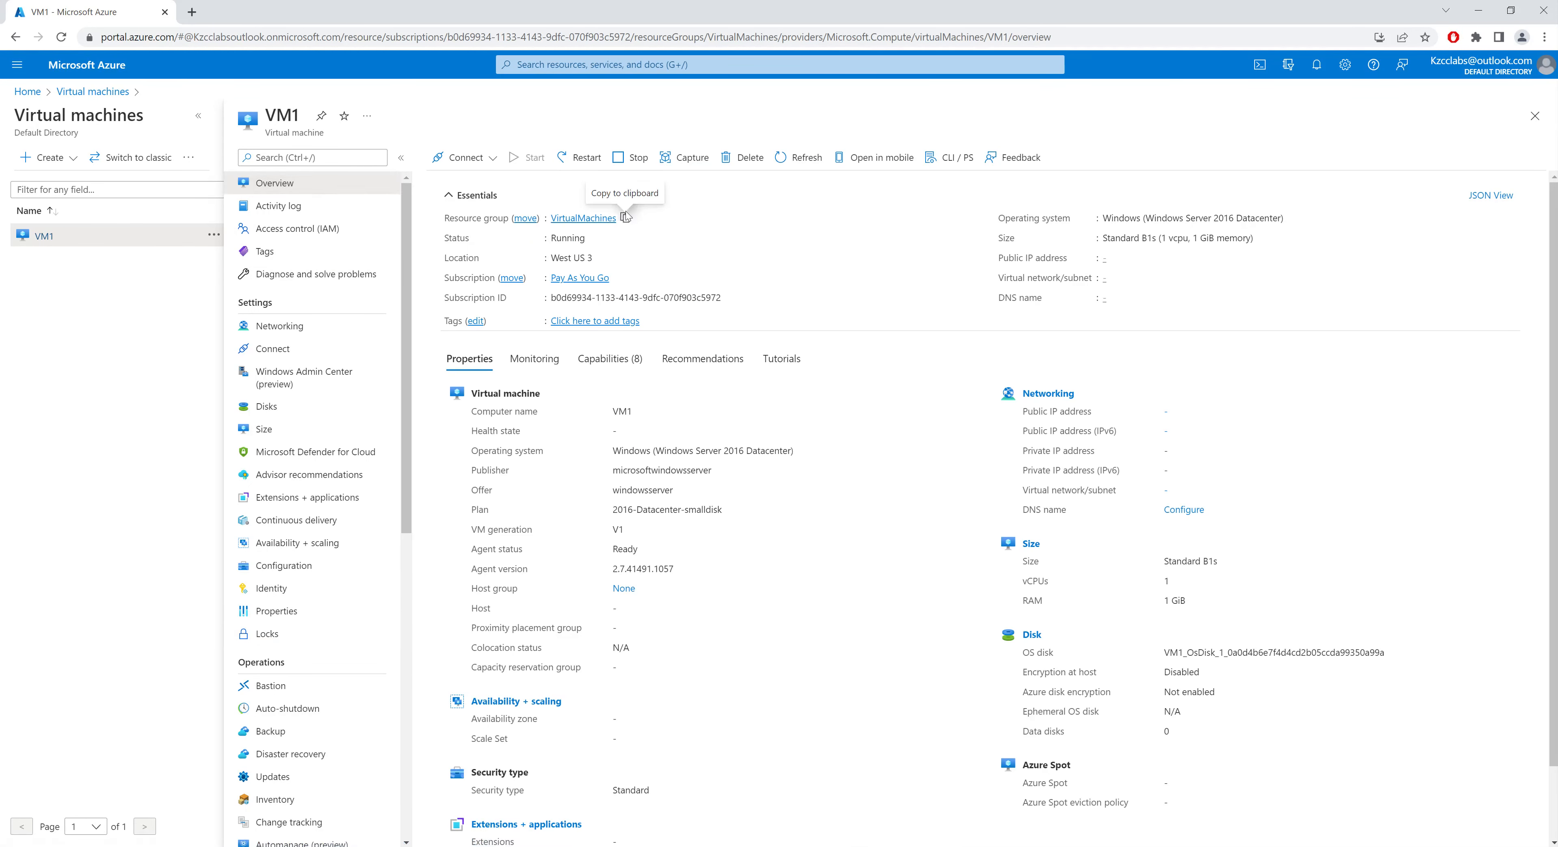
left_click(743, 158)
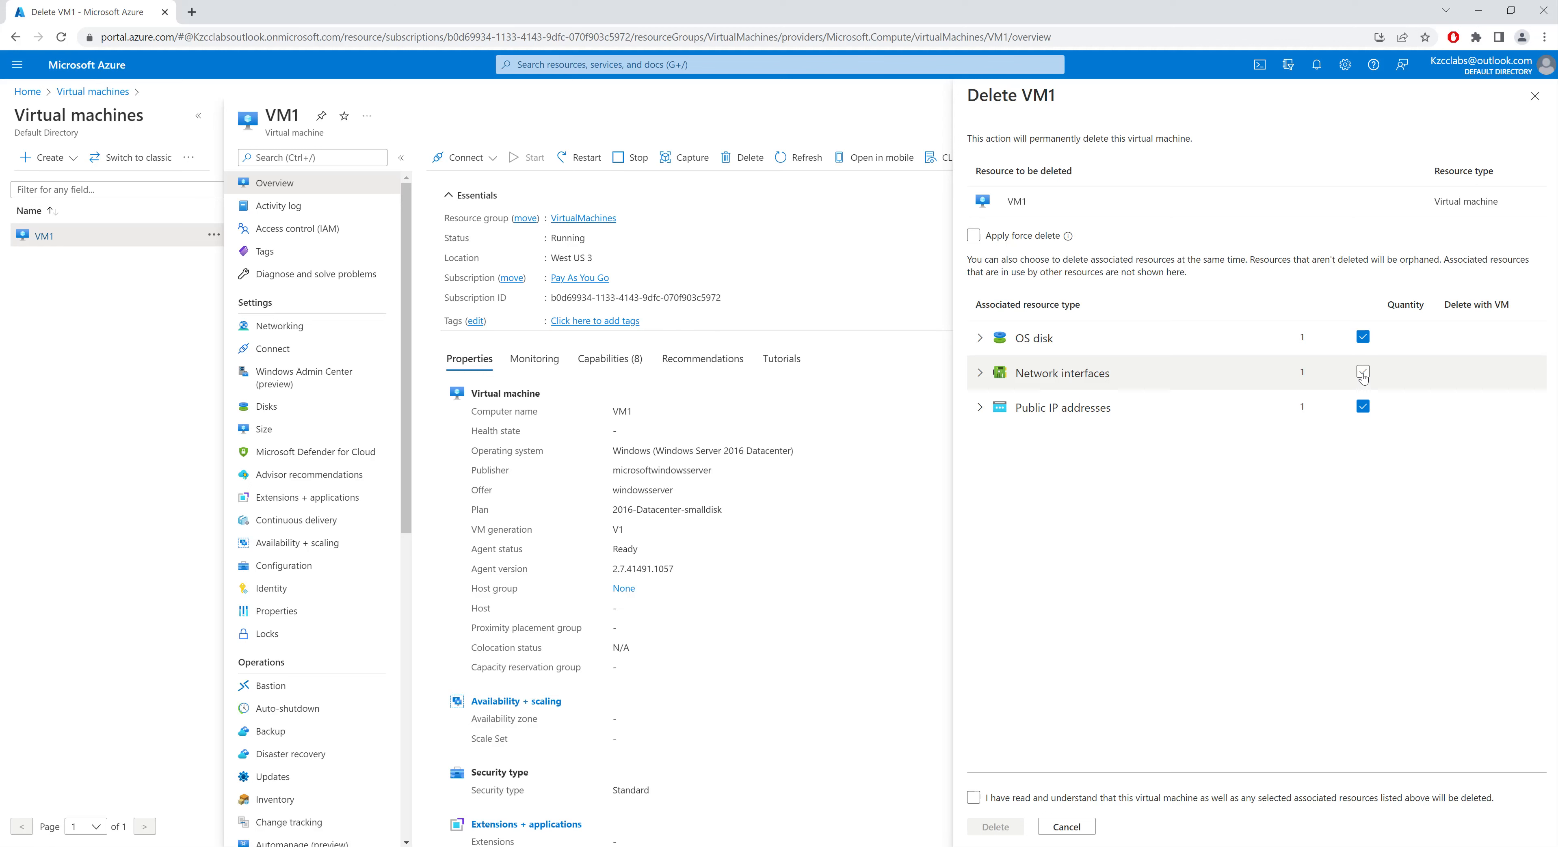
left_click(1362, 373)
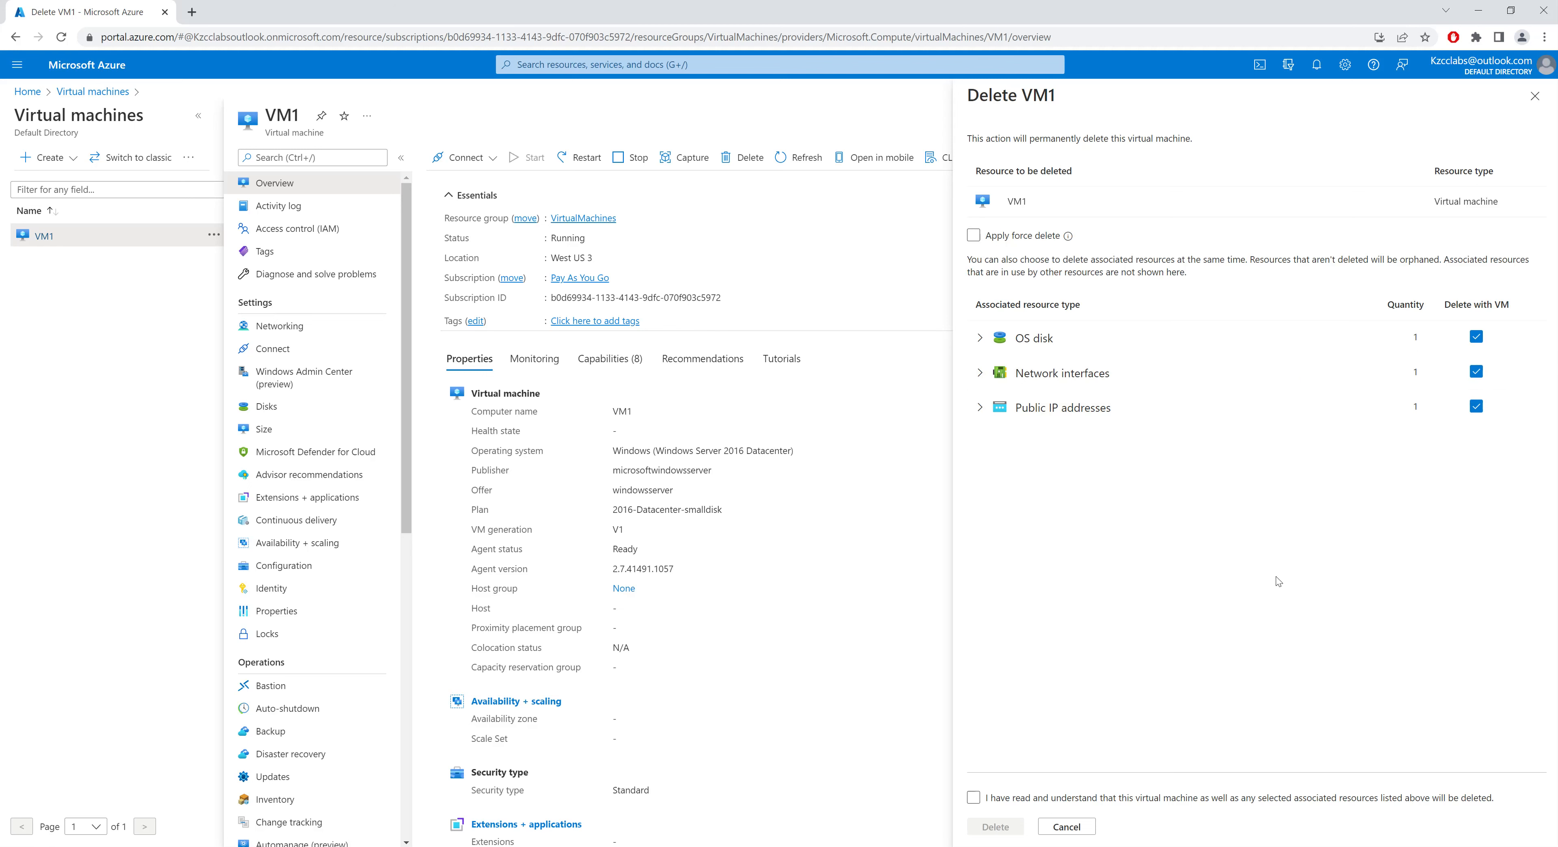
left_click(974, 797)
left_click(1003, 829)
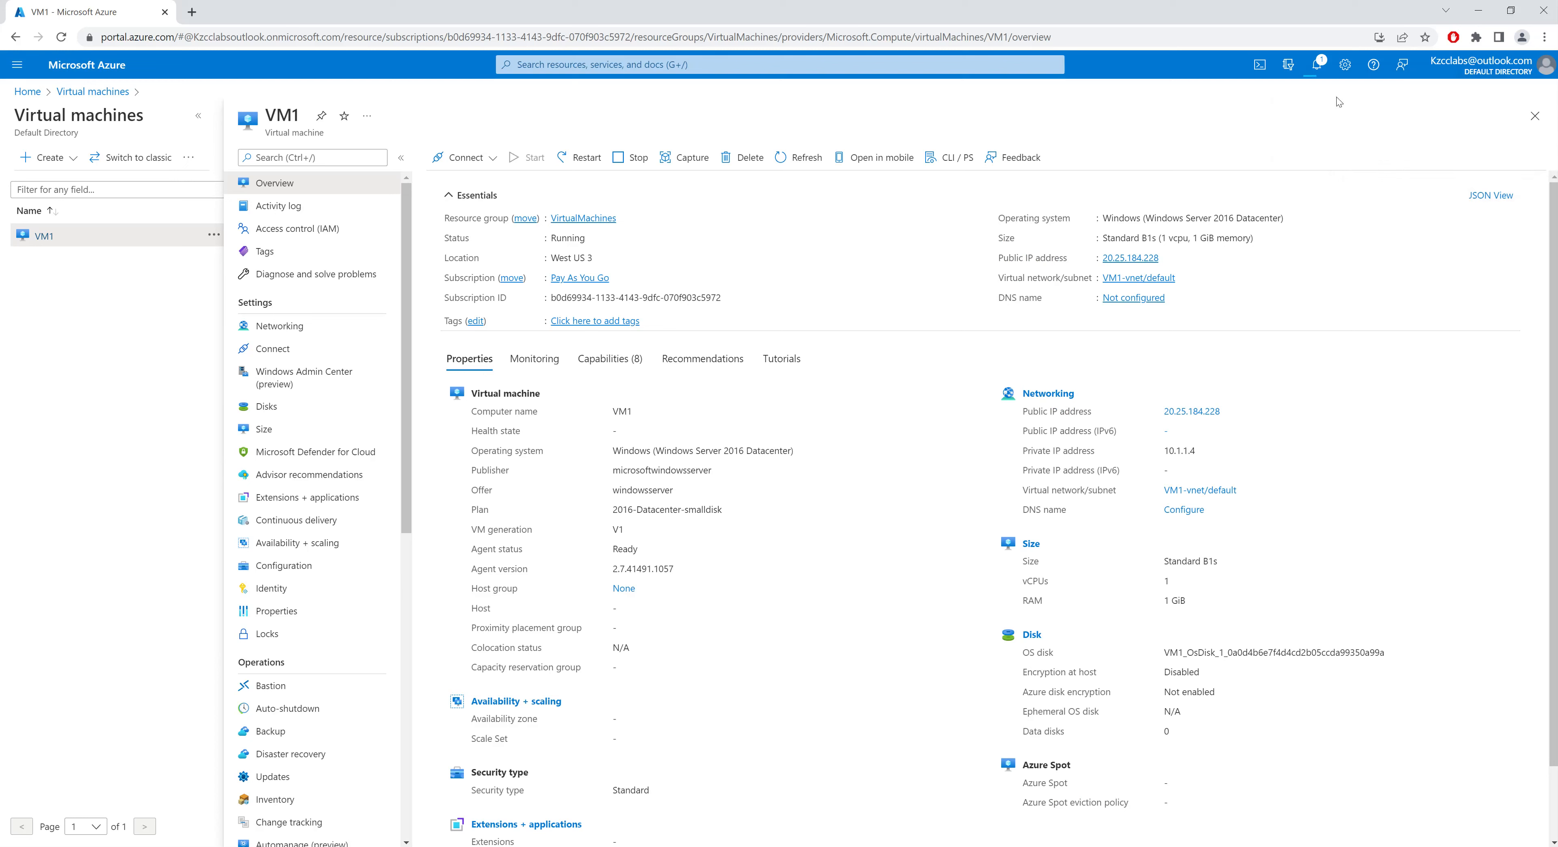
Step: Monitor VM1's deletion progress in the notifications and the refreshed virtual machines list
left_click(1317, 64)
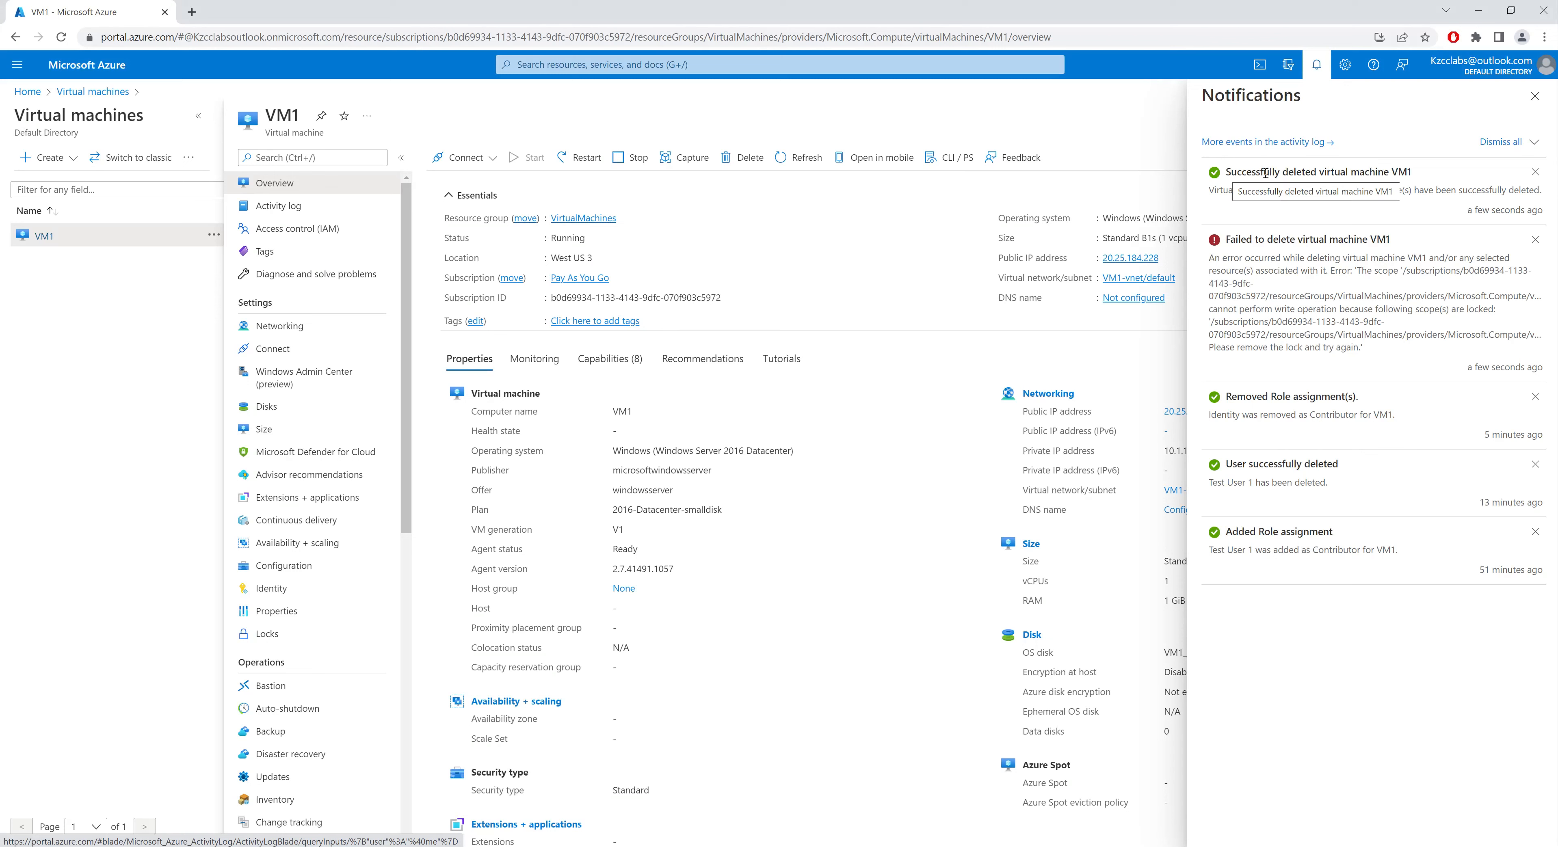
left_click(1535, 95)
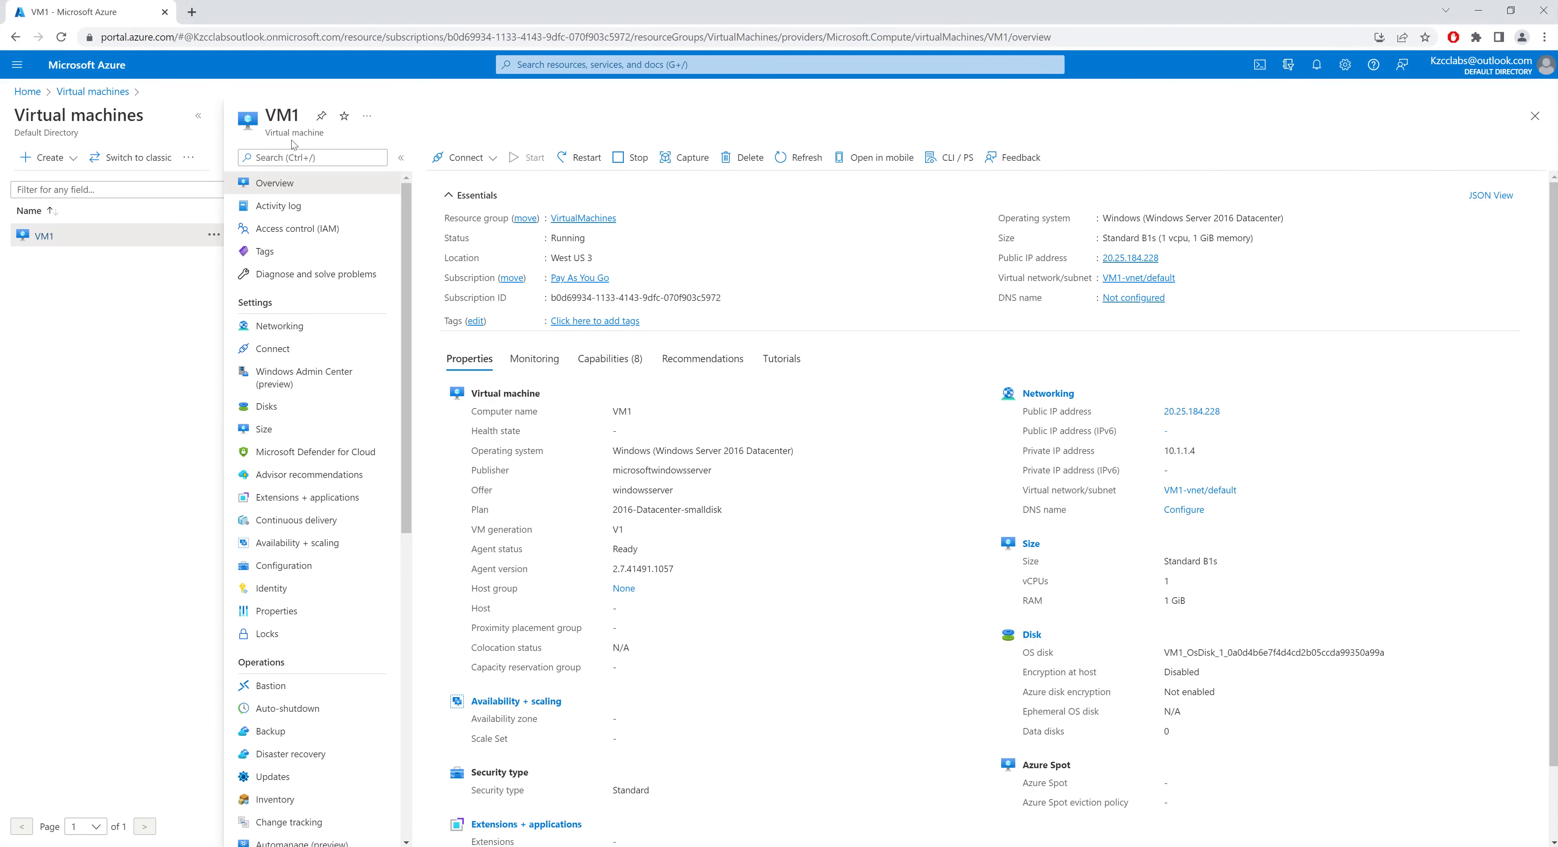
left_click(84, 91)
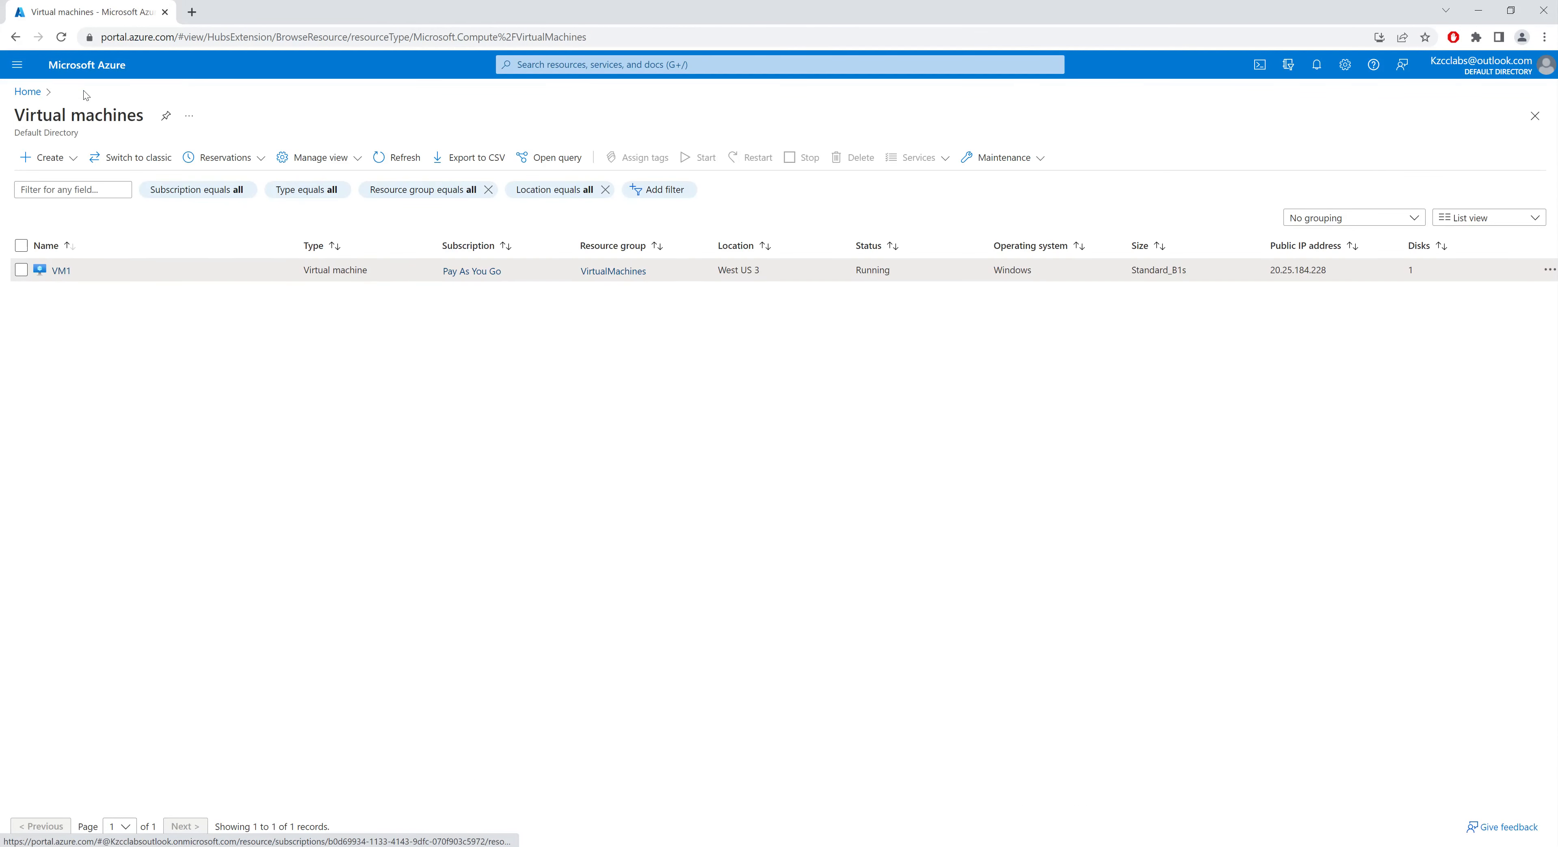
left_click(385, 159)
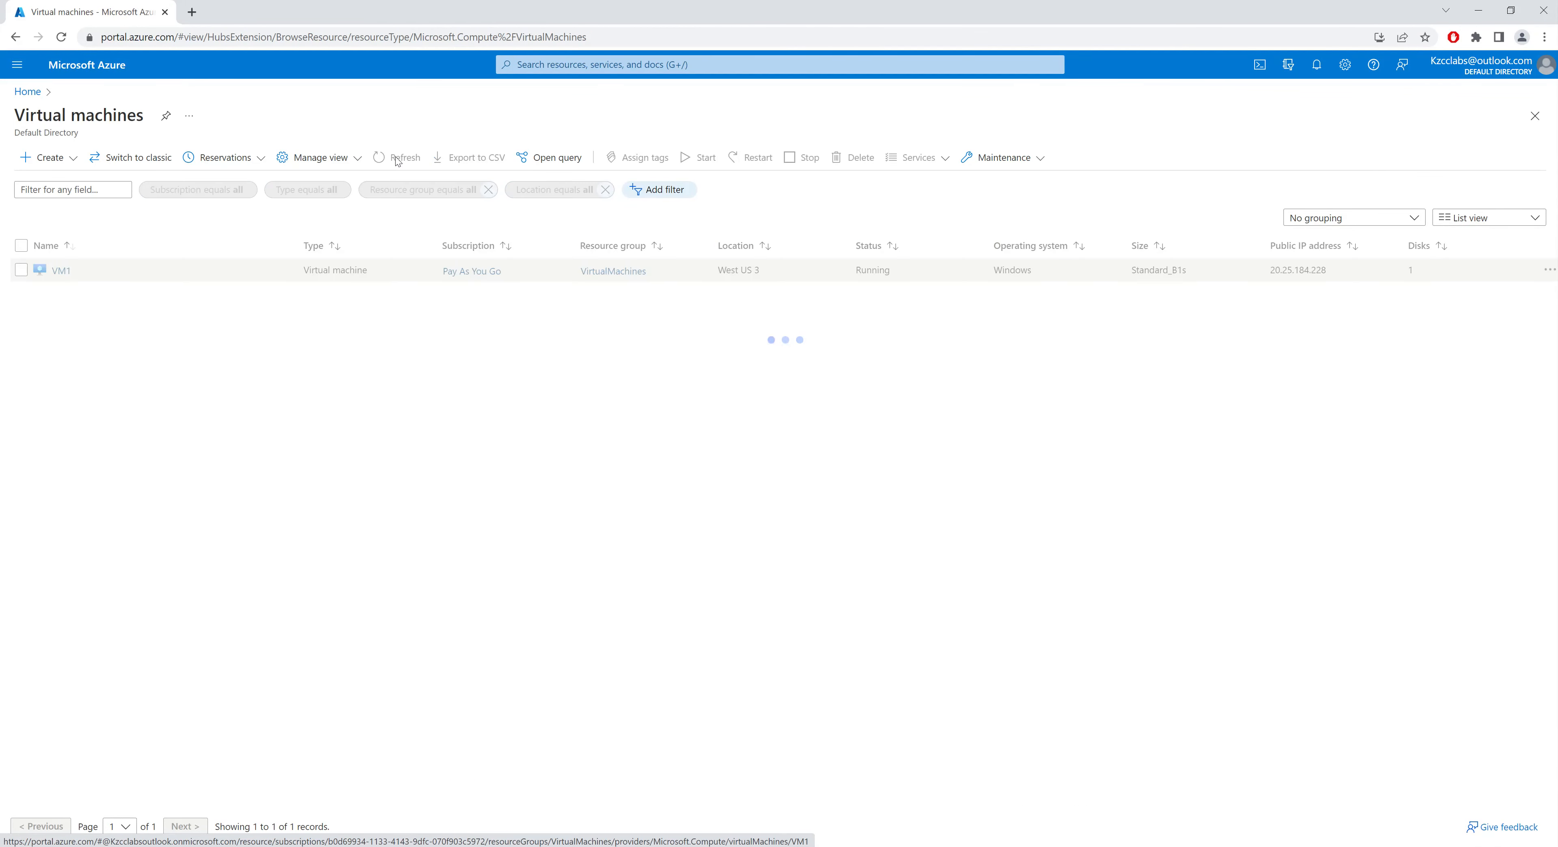
left_click(396, 158)
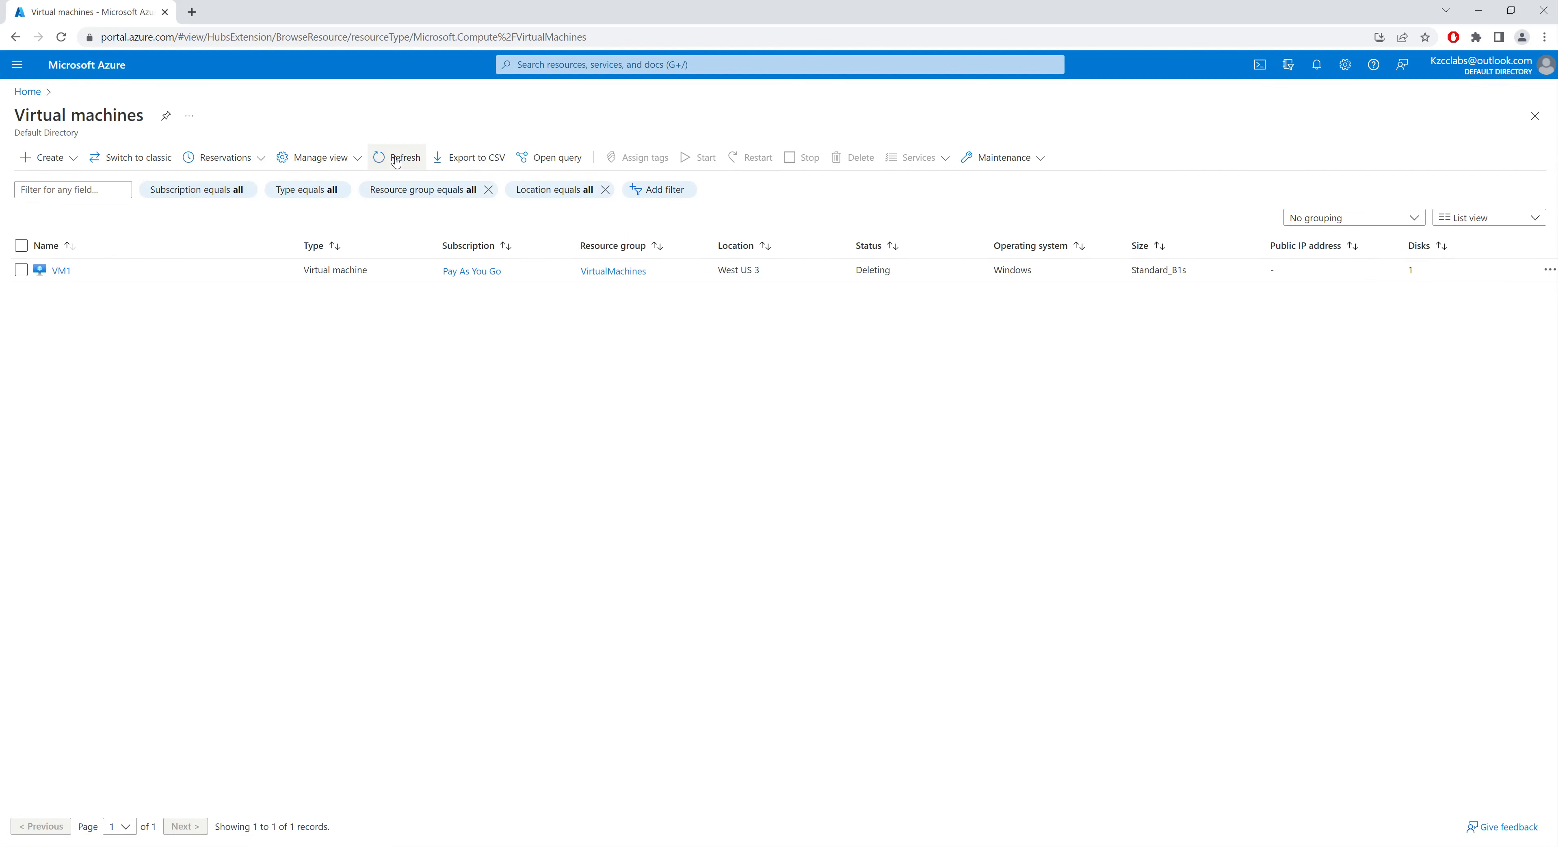
double_click(875, 271)
left_click(891, 272)
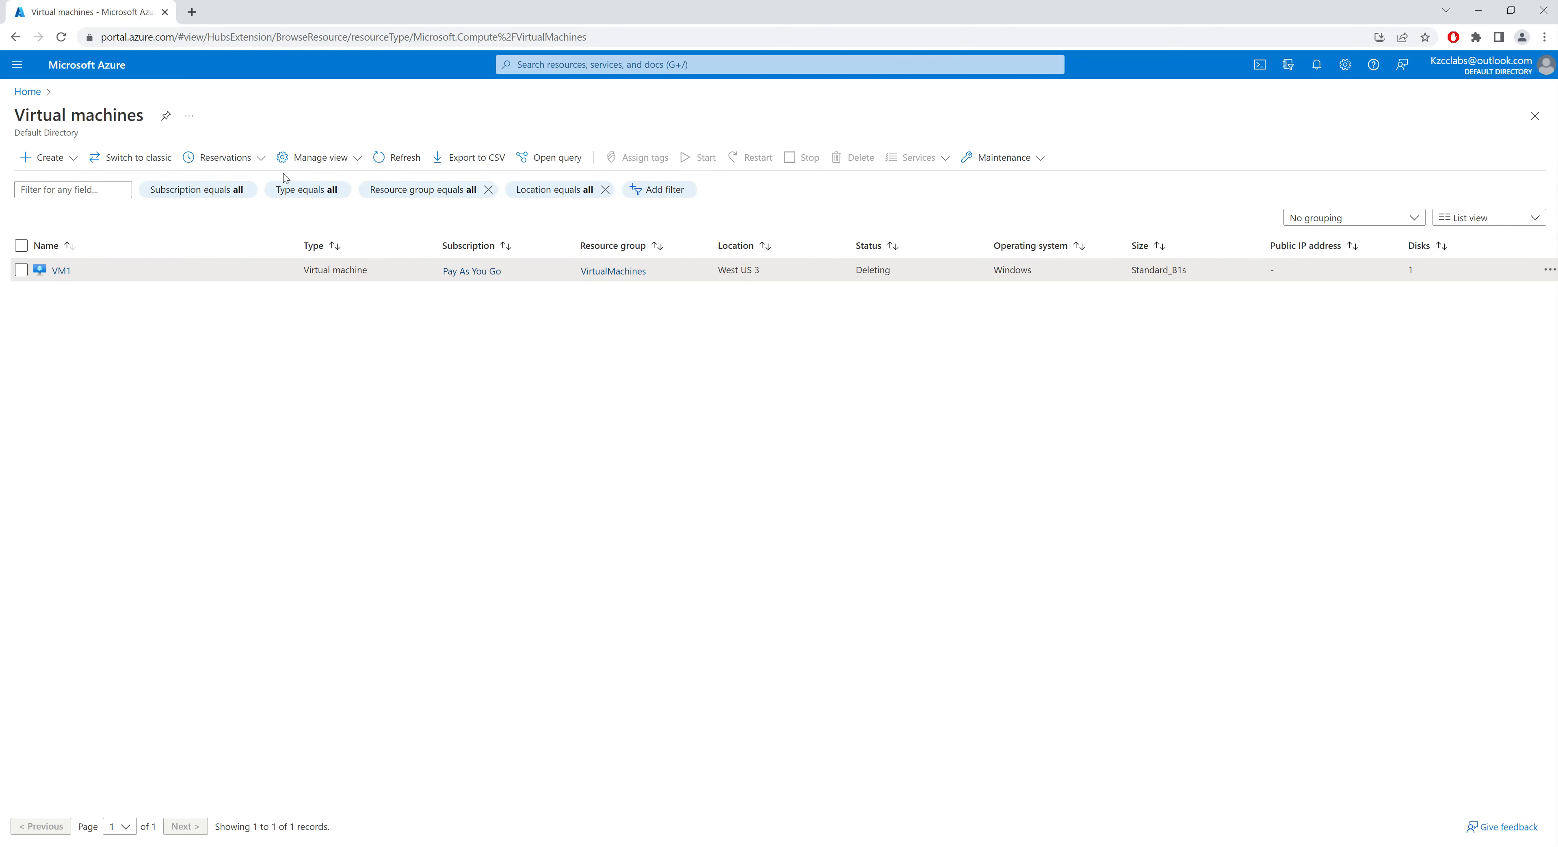
left_click(399, 164)
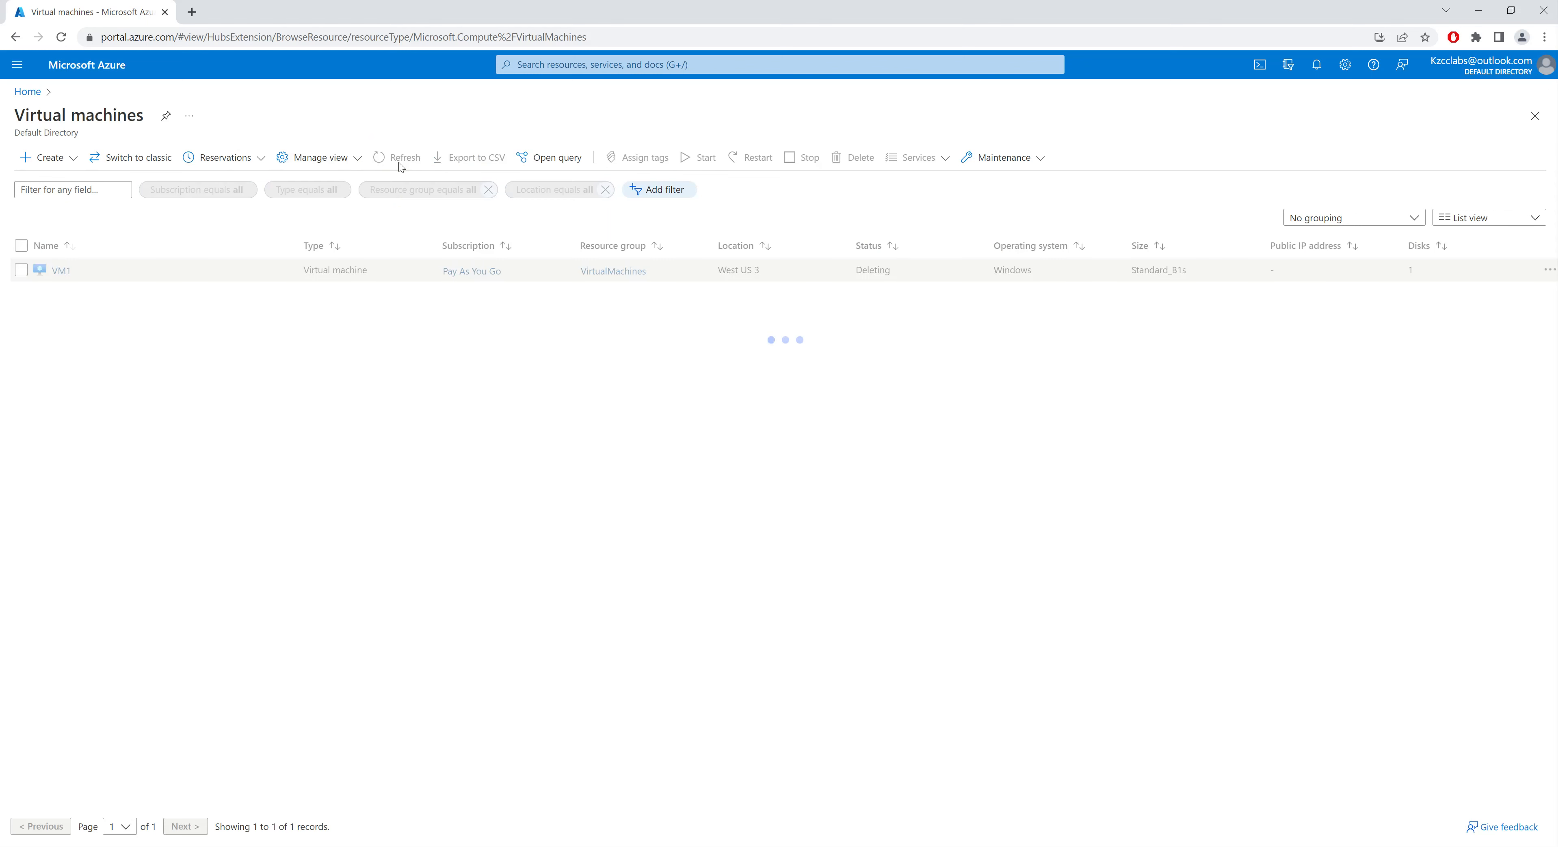
left_click(398, 163)
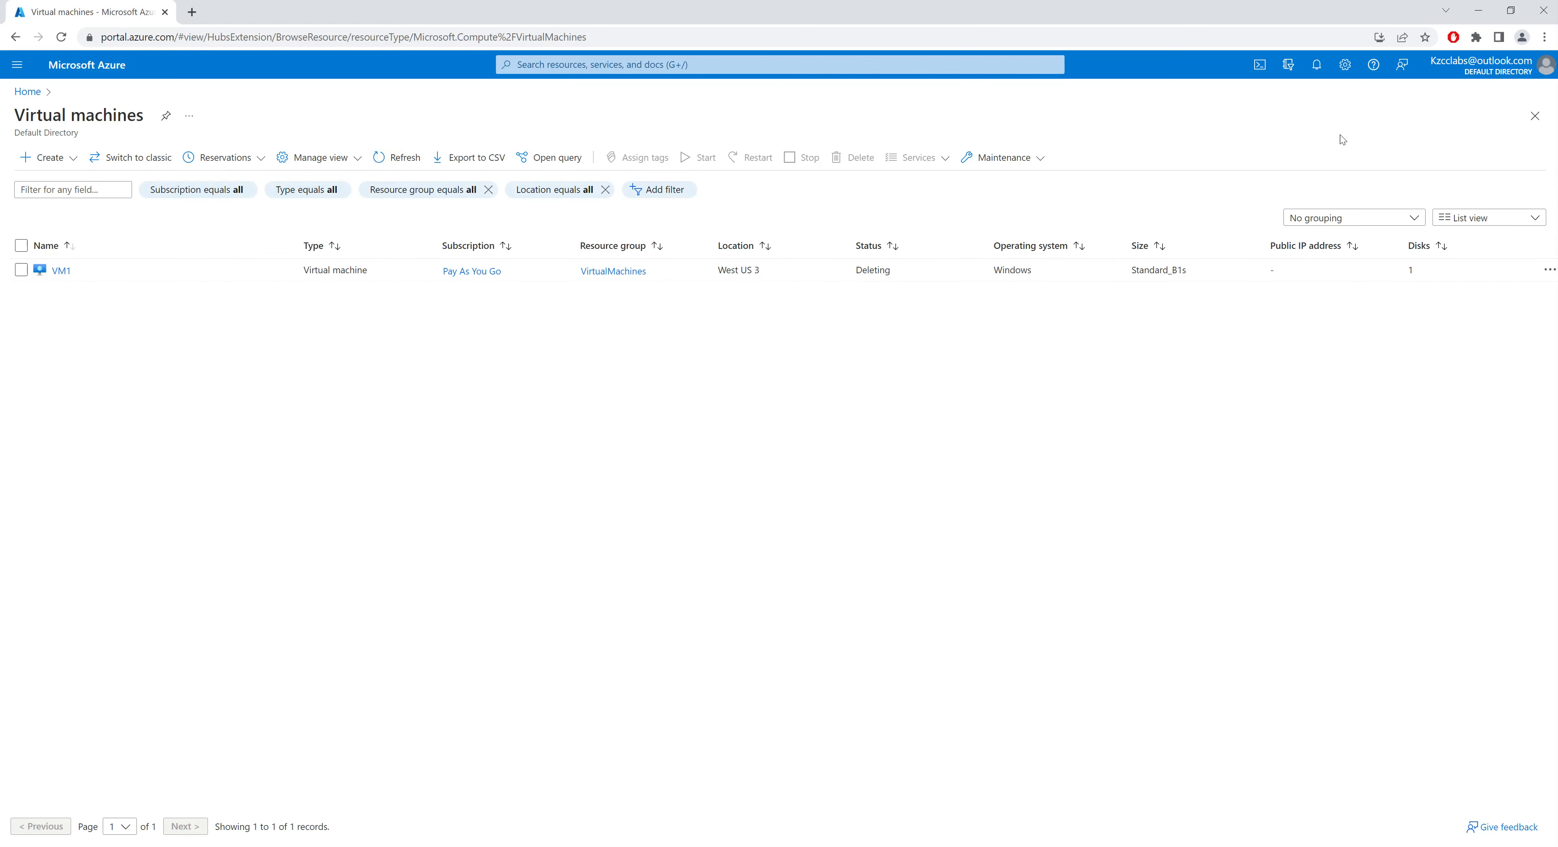
left_click(1315, 65)
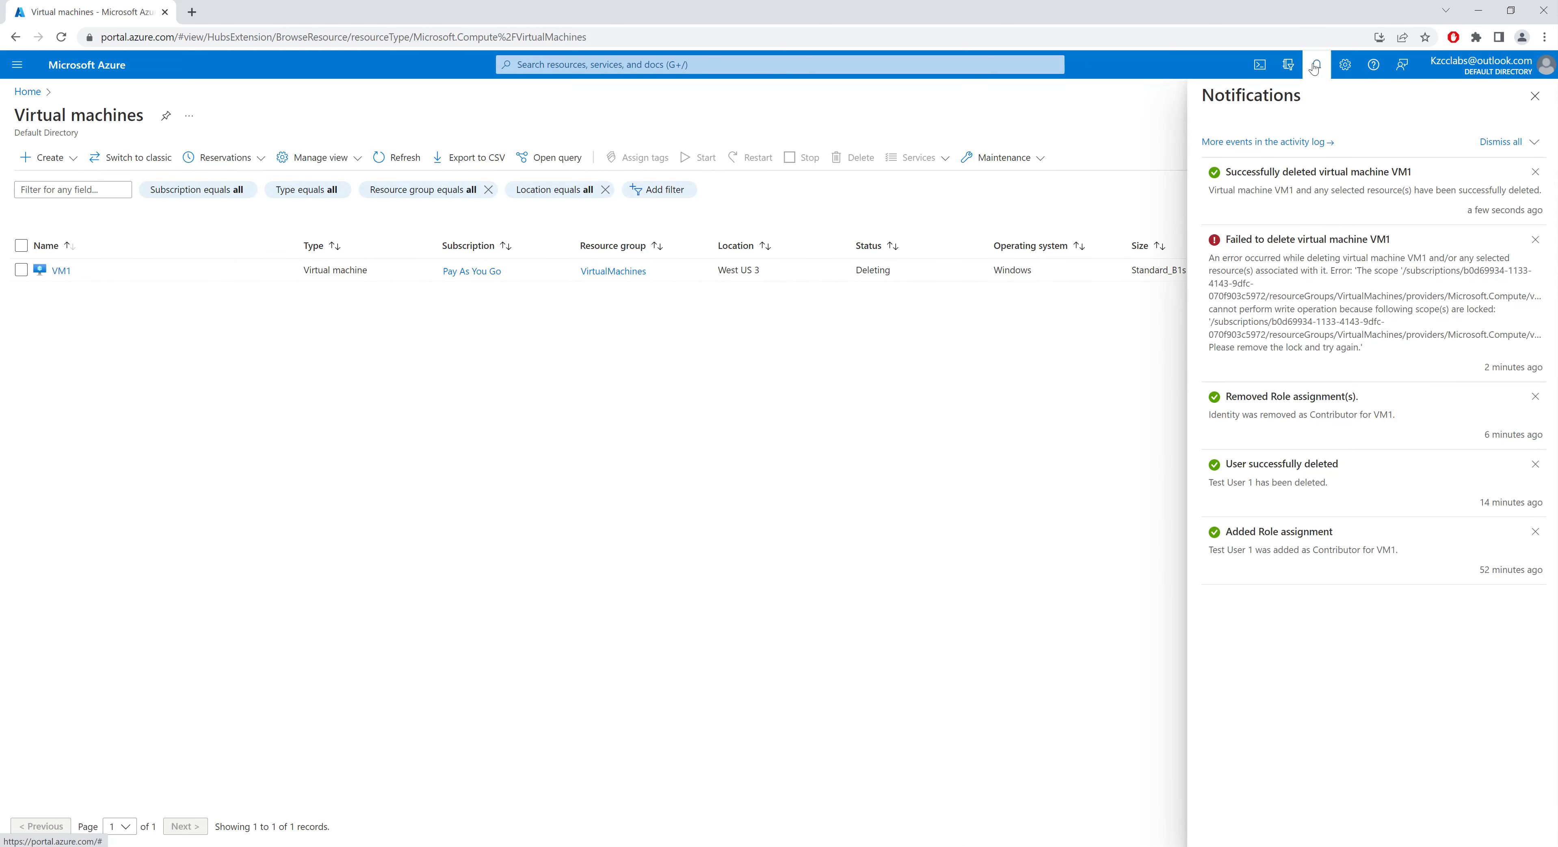
left_click(1316, 66)
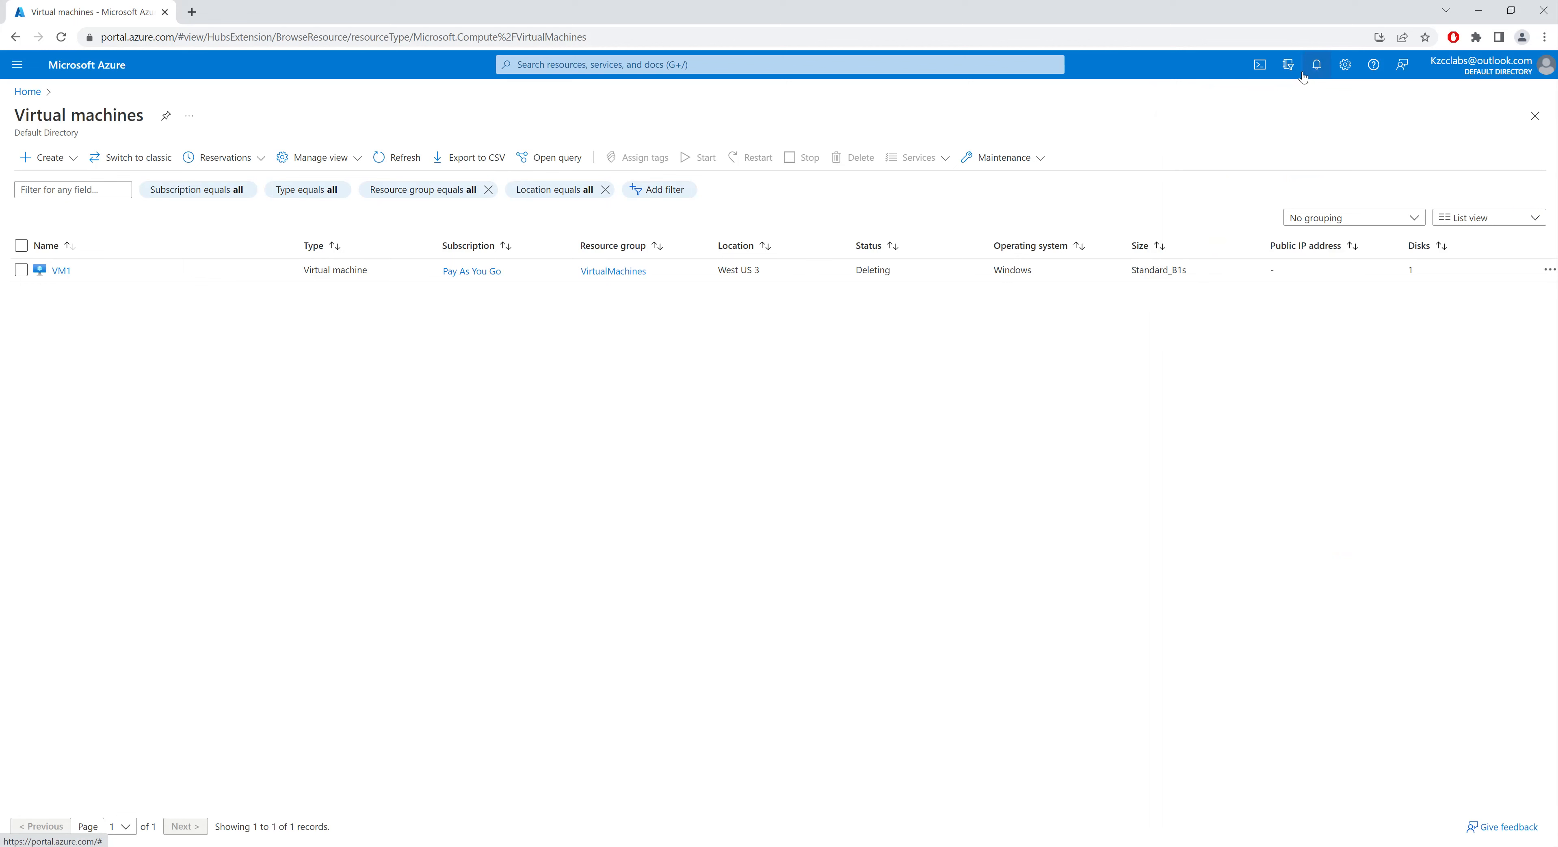
left_click(390, 161)
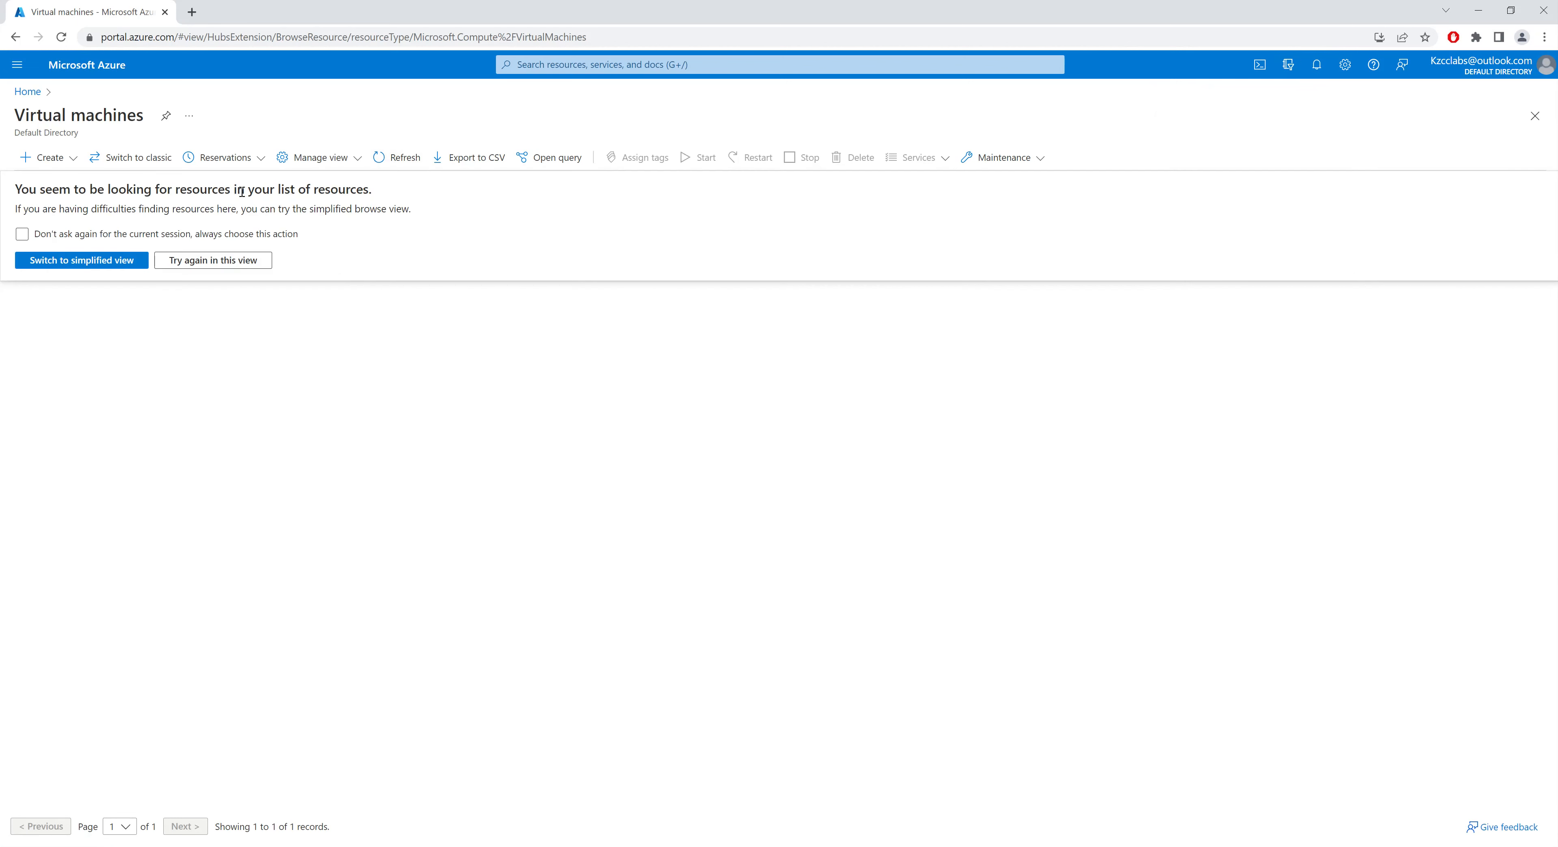
left_click(224, 266)
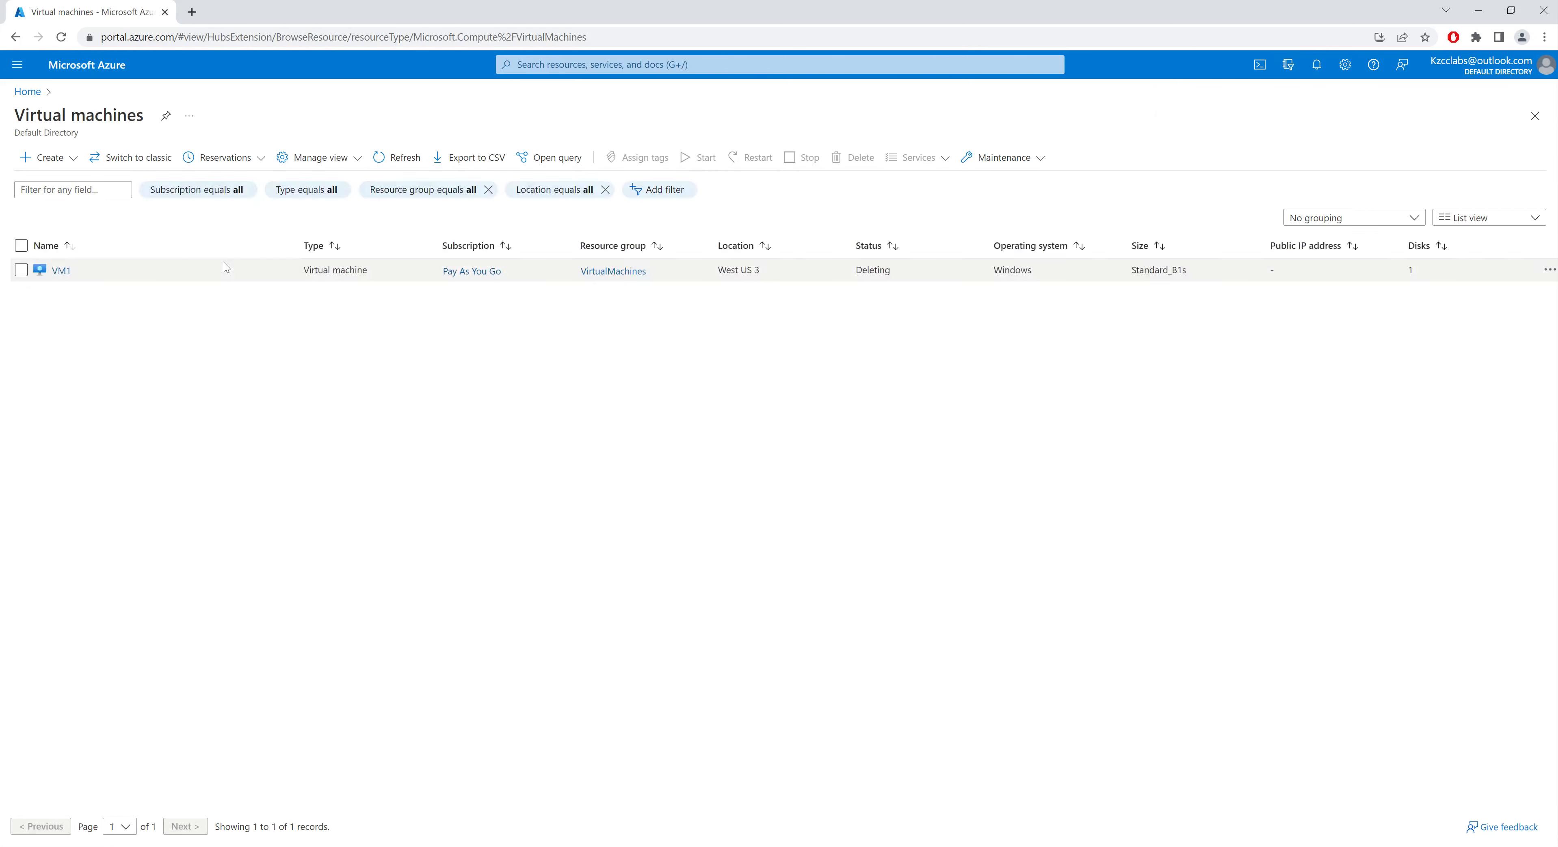